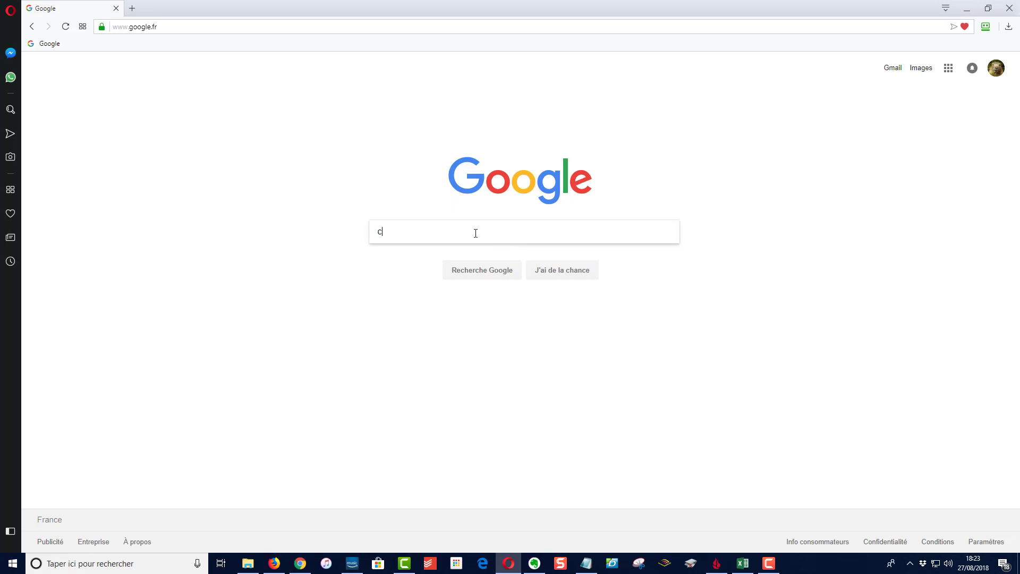
Search Google for "créer compte google" and open the Google account sign-up form
{"action": "type", "text": "r"}
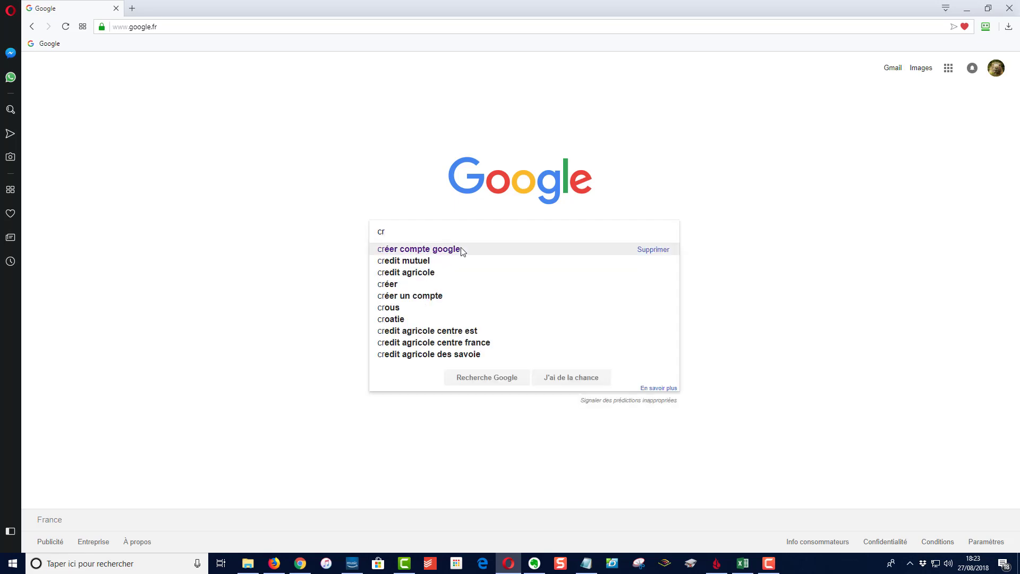
{"action": "left_click", "coordinate": [462, 250]}
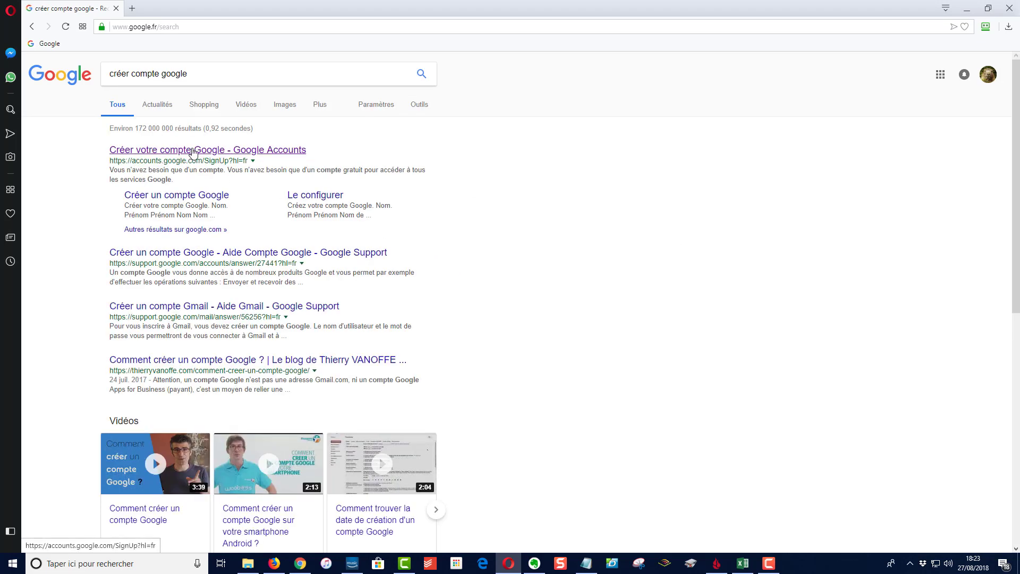
{"action": "left_click", "coordinate": [219, 152]}
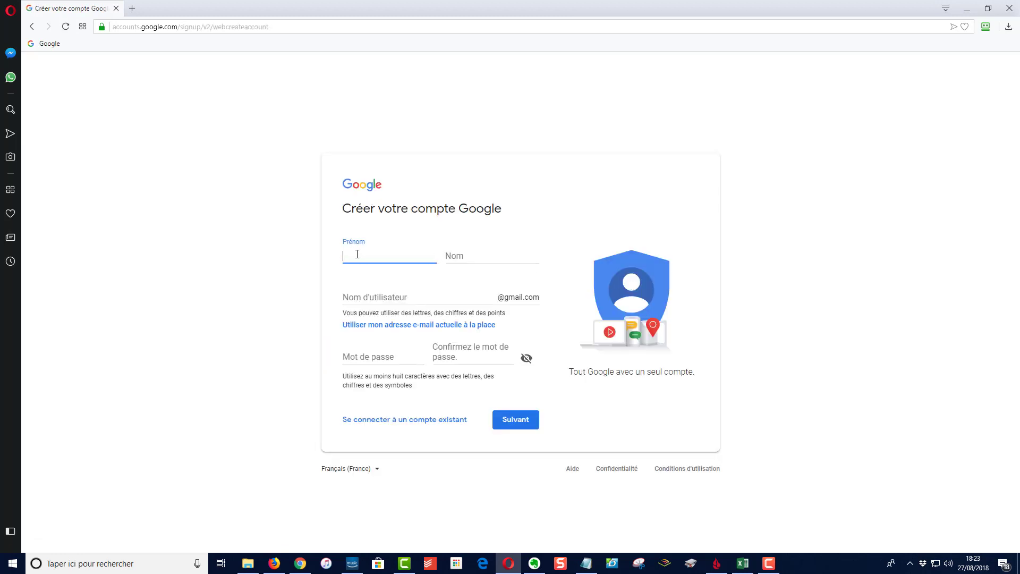
{"action": "left_click", "coordinate": [451, 296]}
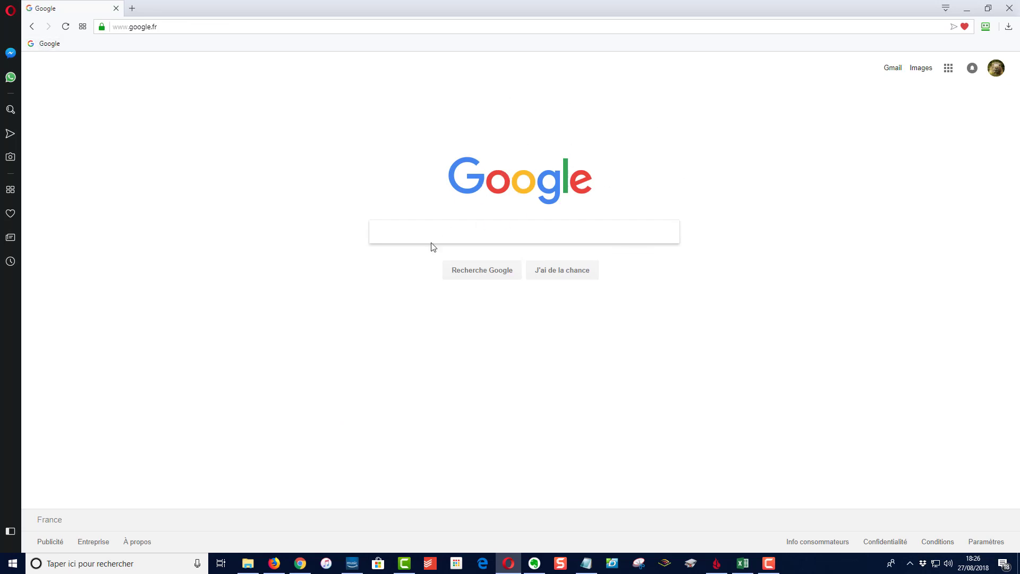
Look through the list of Google applications available from the Google home page, down to Docs, Hangouts and Keep
{"action": "left_click", "coordinate": [411, 233]}
{"action": "left_click", "coordinate": [713, 192]}
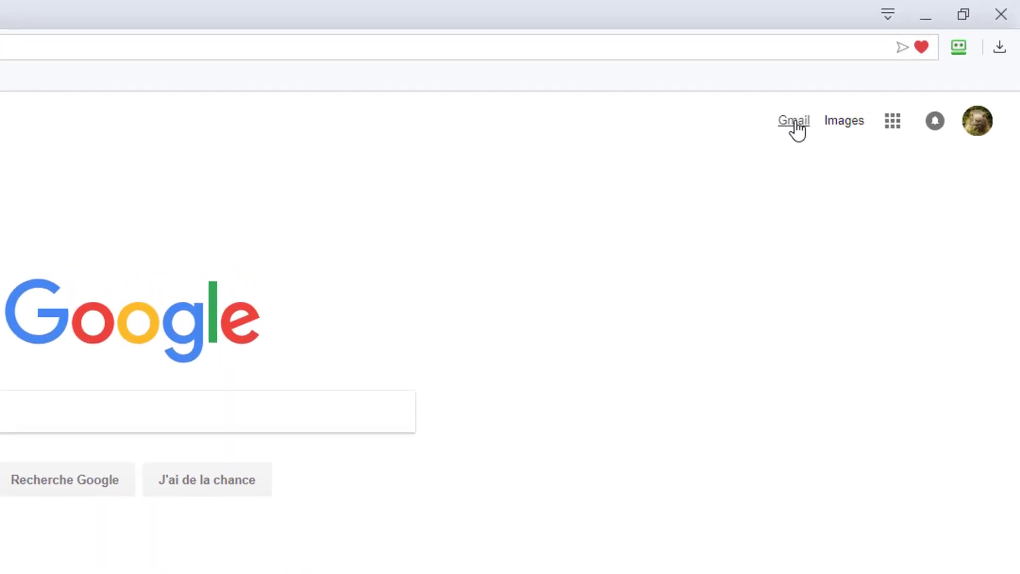
{"action": "left_click", "coordinate": [892, 122]}
{"action": "scroll", "coordinate": [876, 282], "scroll_direction": "down", "scroll_amount": 5}
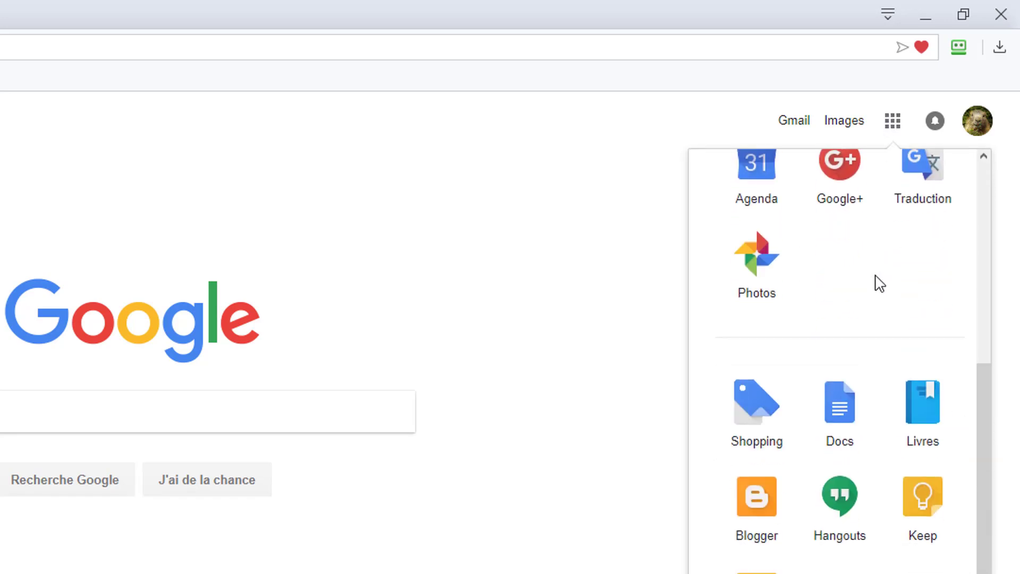
{"action": "left_click", "coordinate": [606, 170]}
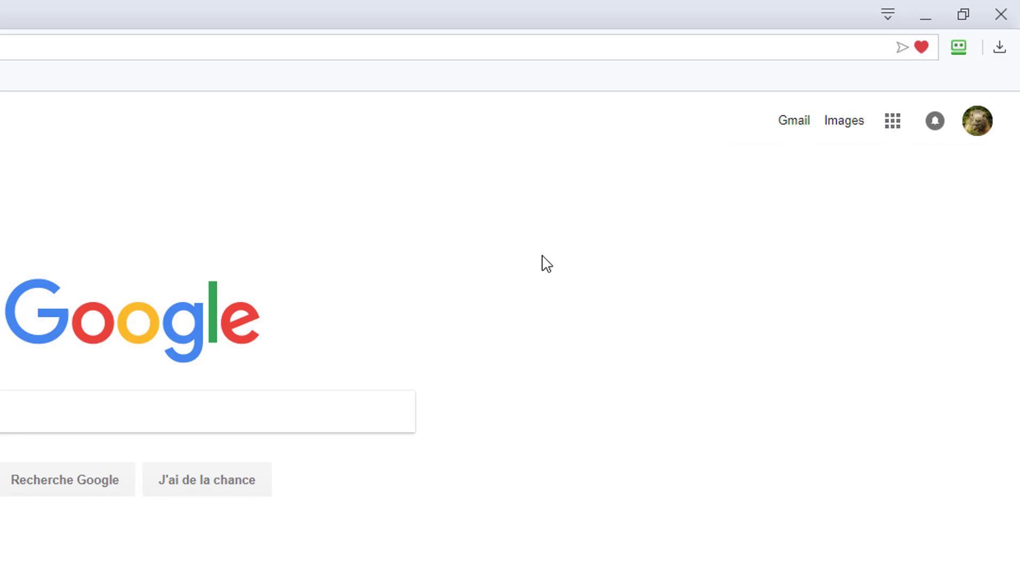
Open the Gmail inbox and check the list of Google applications from there
{"action": "left_click", "coordinate": [792, 126]}
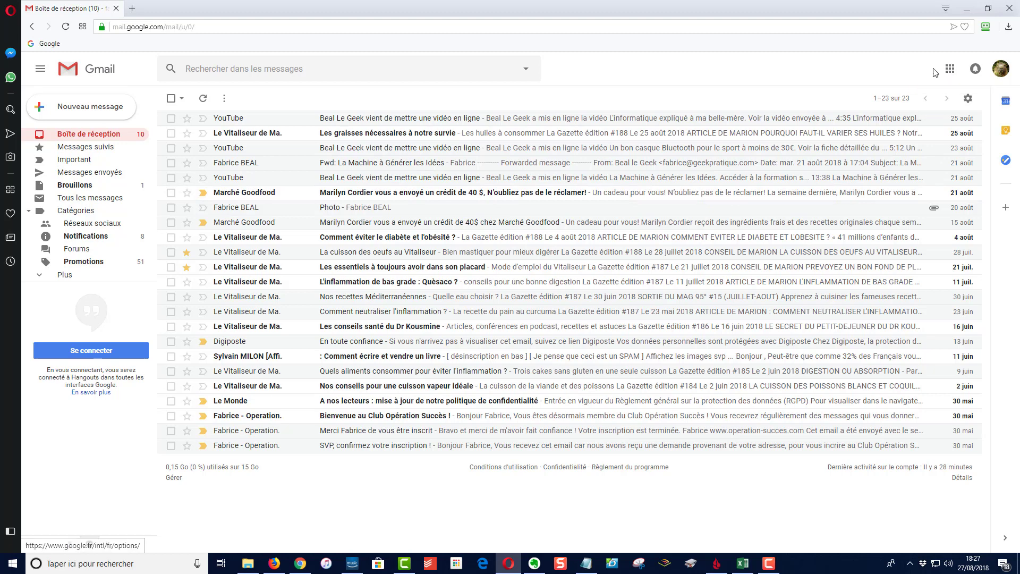
{"action": "left_click", "coordinate": [949, 74]}
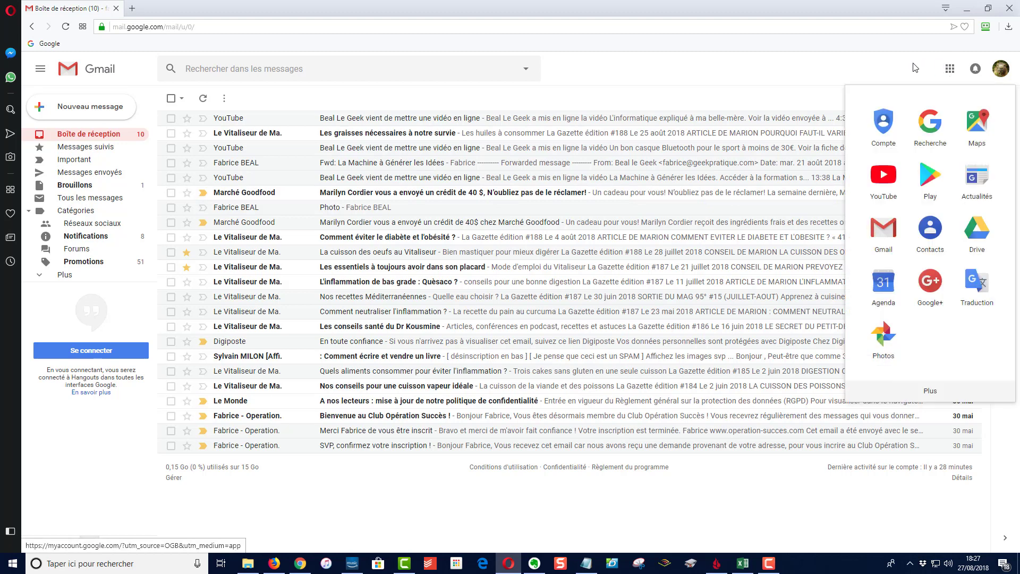
{"action": "left_click", "coordinate": [948, 74]}
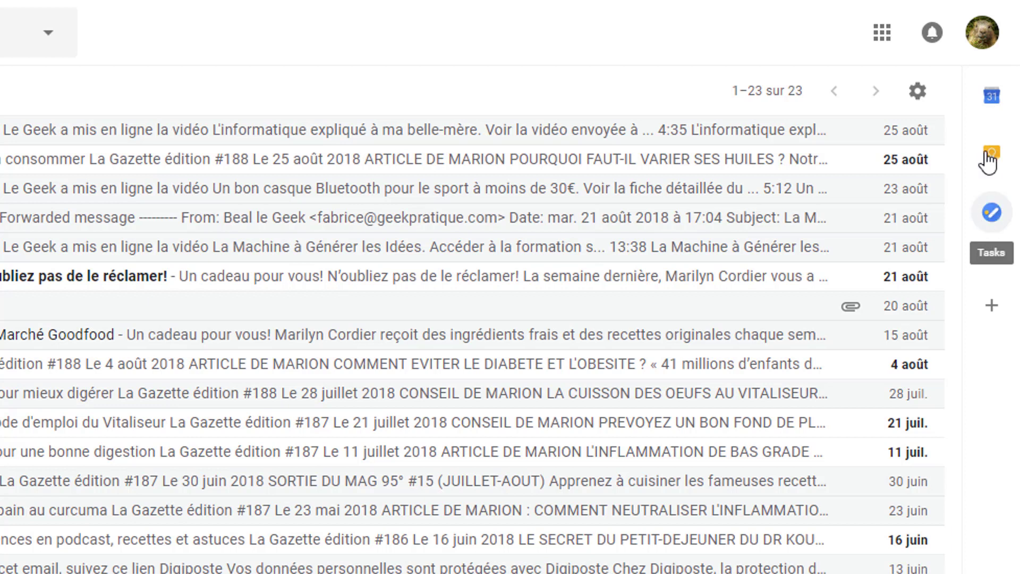
View the Agenda beside the inbox, go back one day to 26 août, and close it
{"action": "left_click", "coordinate": [991, 101]}
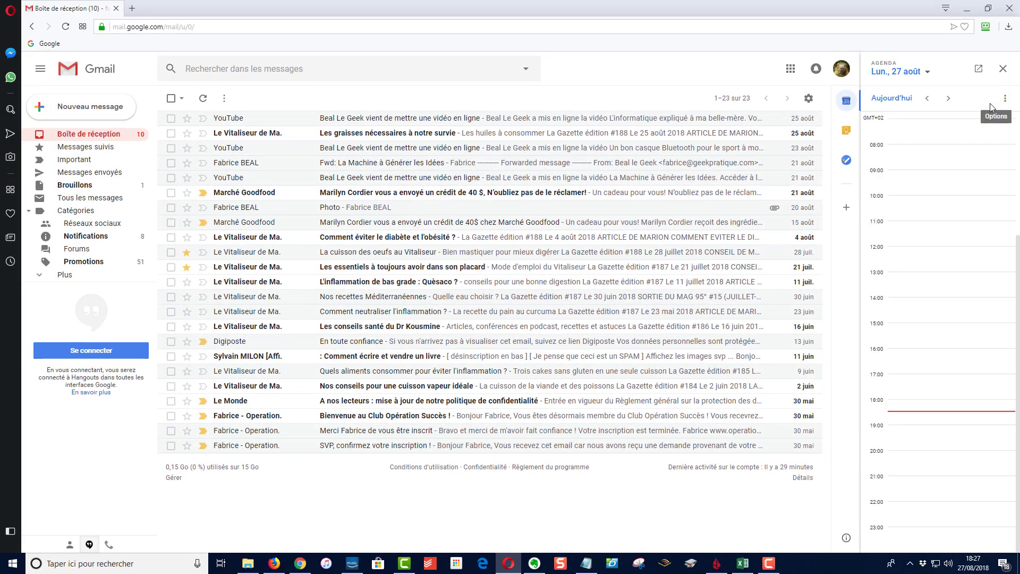
{"action": "left_click", "coordinate": [926, 99]}
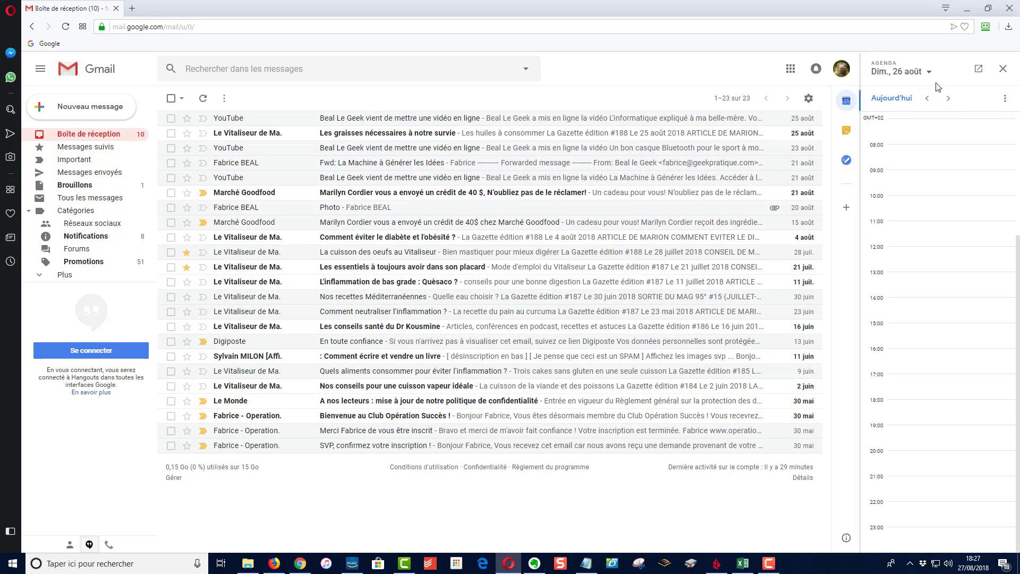
{"action": "left_click", "coordinate": [1002, 69]}
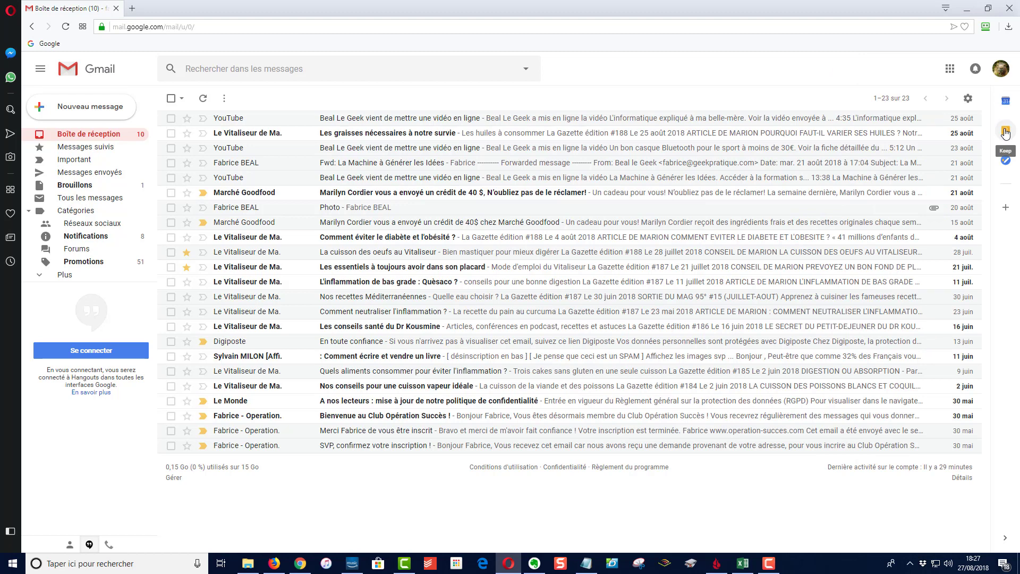
View the Keep notes and the Tasks list beside the inbox, closing each one
{"action": "left_click", "coordinate": [1005, 133]}
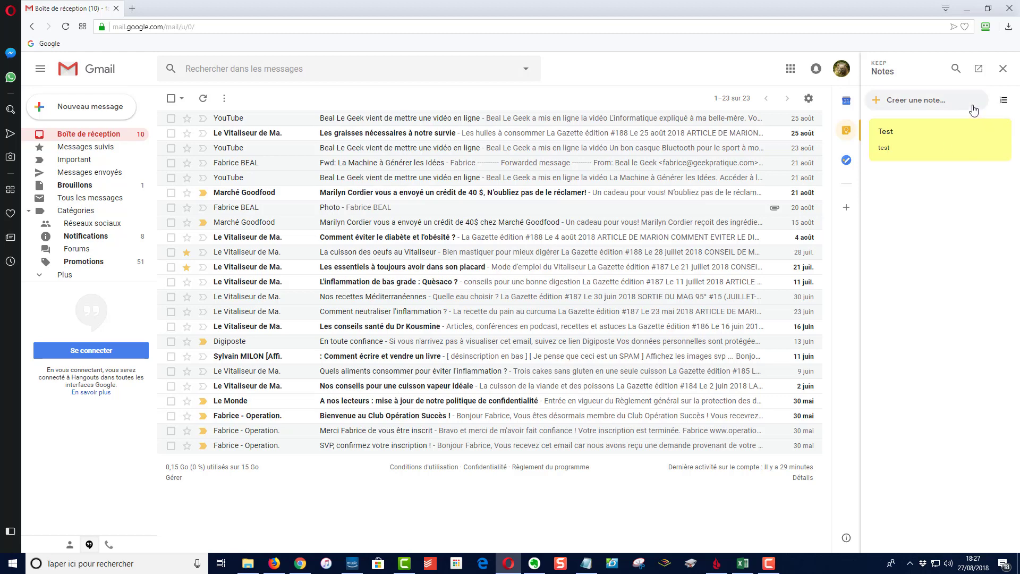
{"action": "left_click", "coordinate": [1002, 69]}
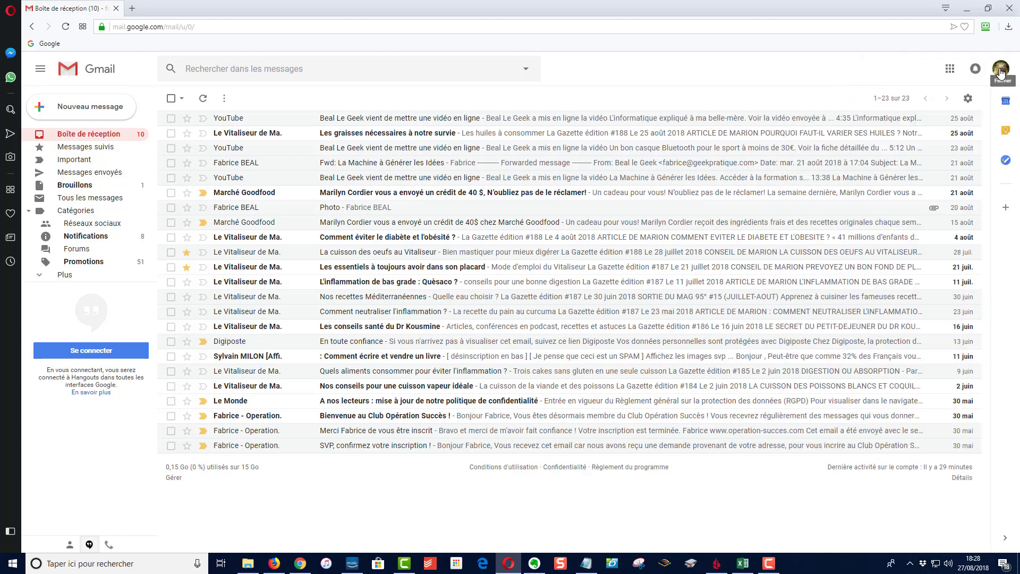
{"action": "left_click", "coordinate": [1006, 161]}
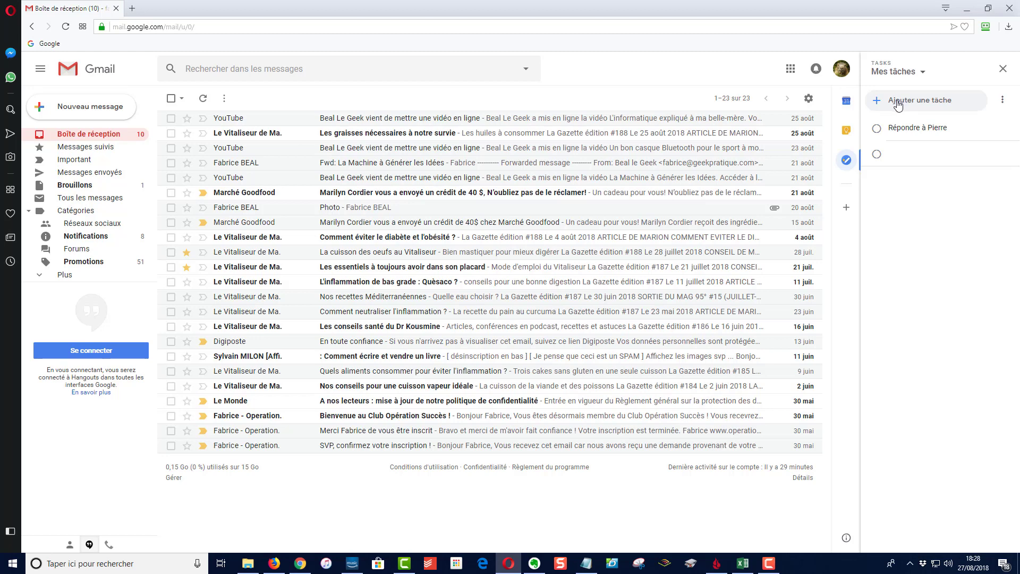
{"action": "left_click", "coordinate": [1003, 69]}
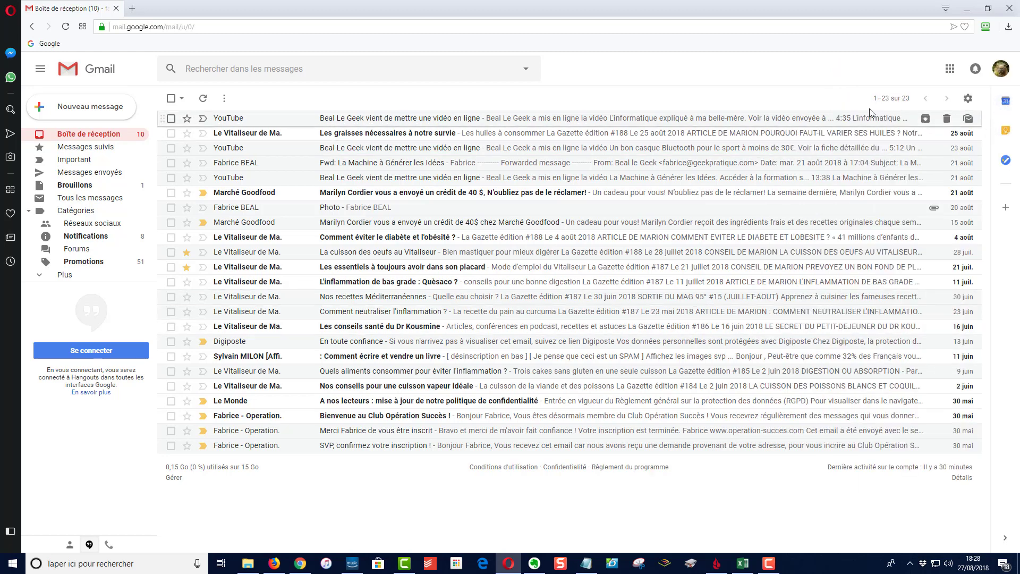
Open the full Google Agenda from Gmail in its own tab and show the Tasks calendar
{"action": "left_click", "coordinate": [1004, 104]}
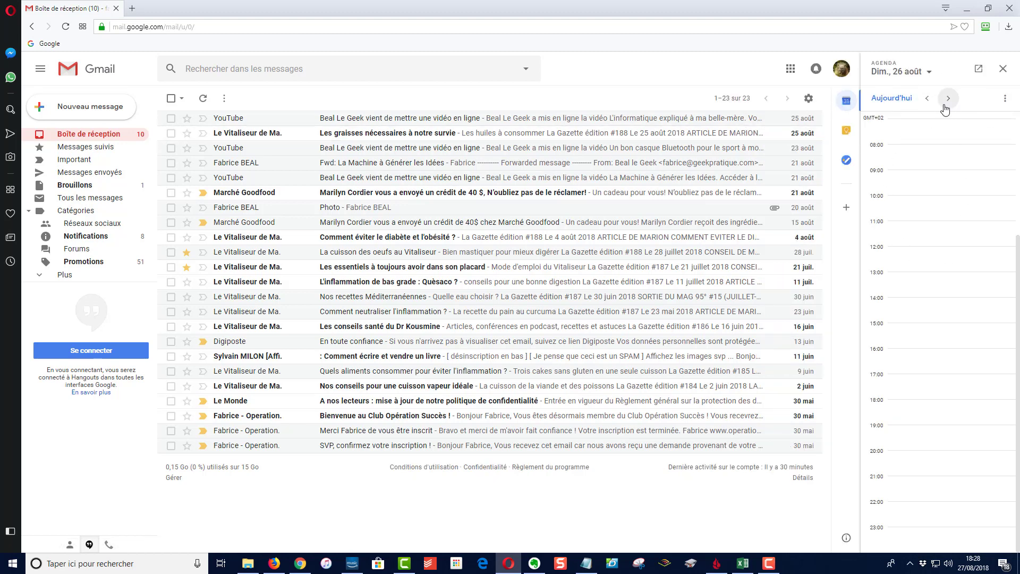
{"action": "left_click", "coordinate": [979, 69]}
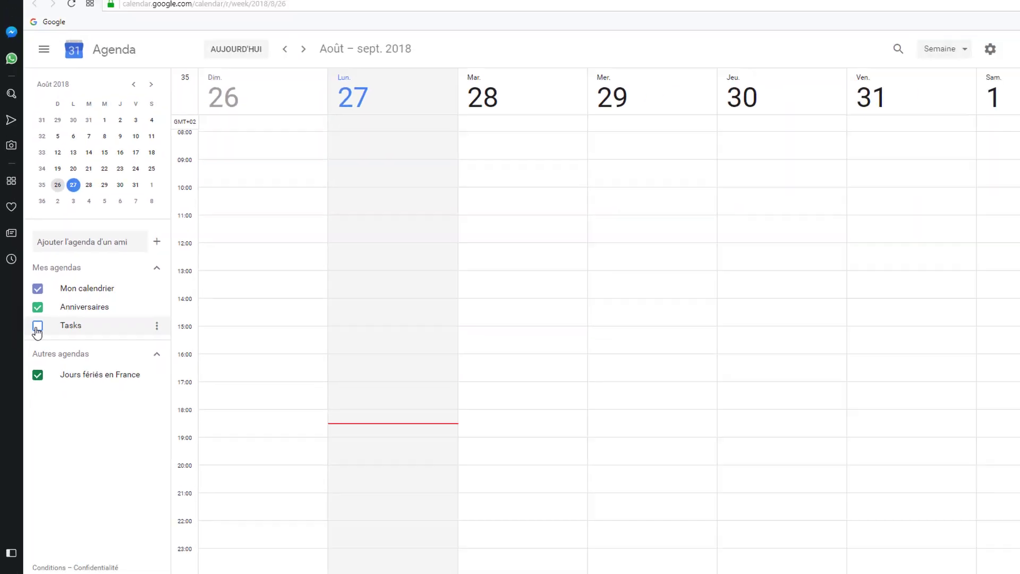
{"action": "left_click", "coordinate": [66, 355]}
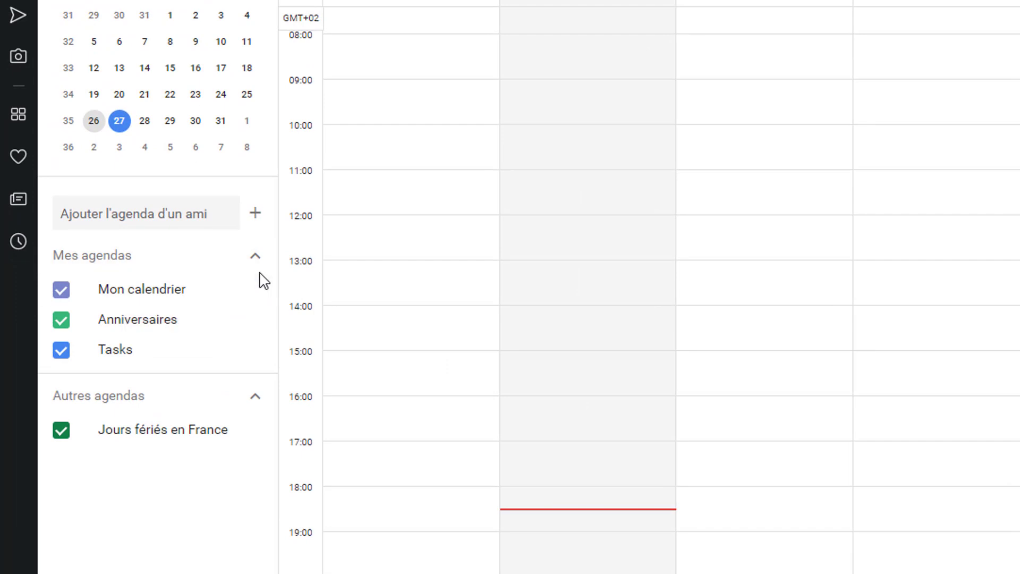
Create a new calendar named Perso in the Paris time zone
{"action": "left_click", "coordinate": [256, 217]}
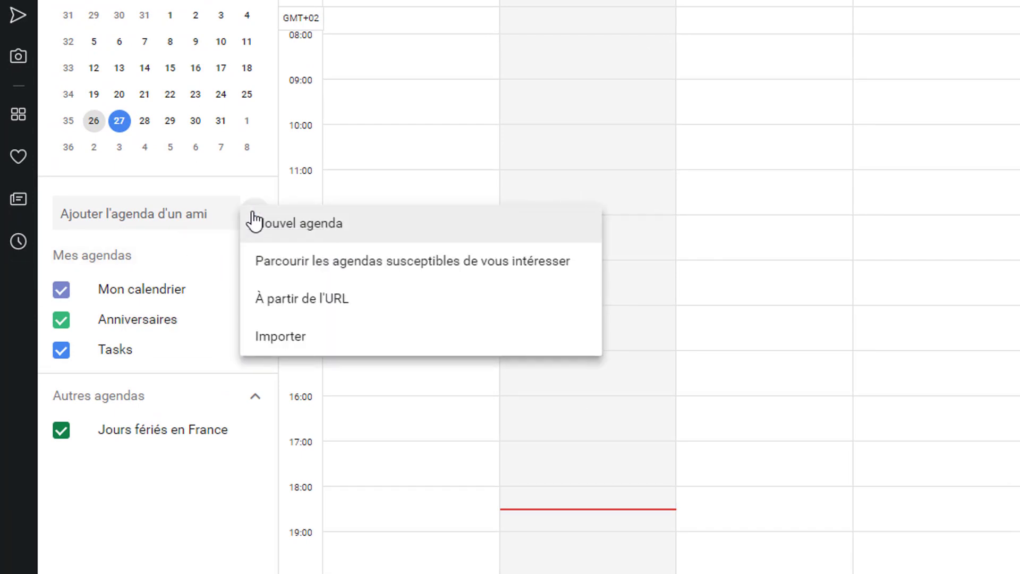
{"action": "left_click", "coordinate": [334, 229]}
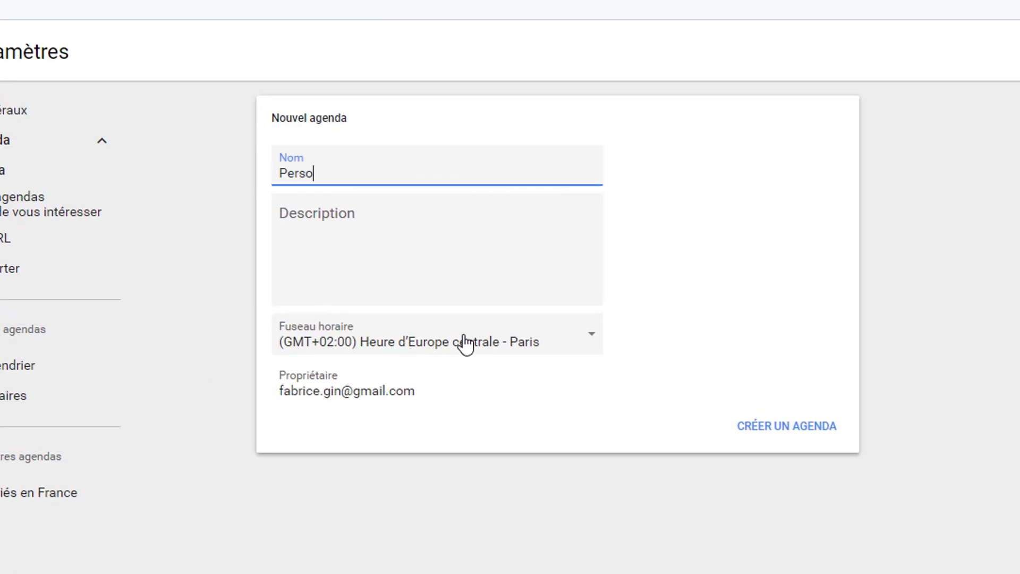
{"action": "left_click", "coordinate": [777, 430]}
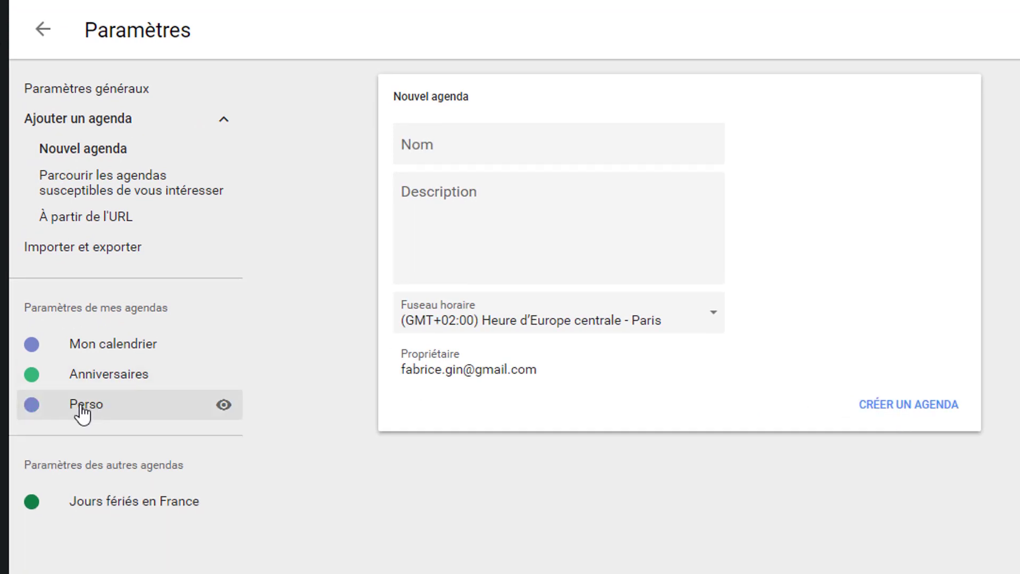
Create another calendar named Pro and return to the week view
{"action": "left_click", "coordinate": [466, 147]}
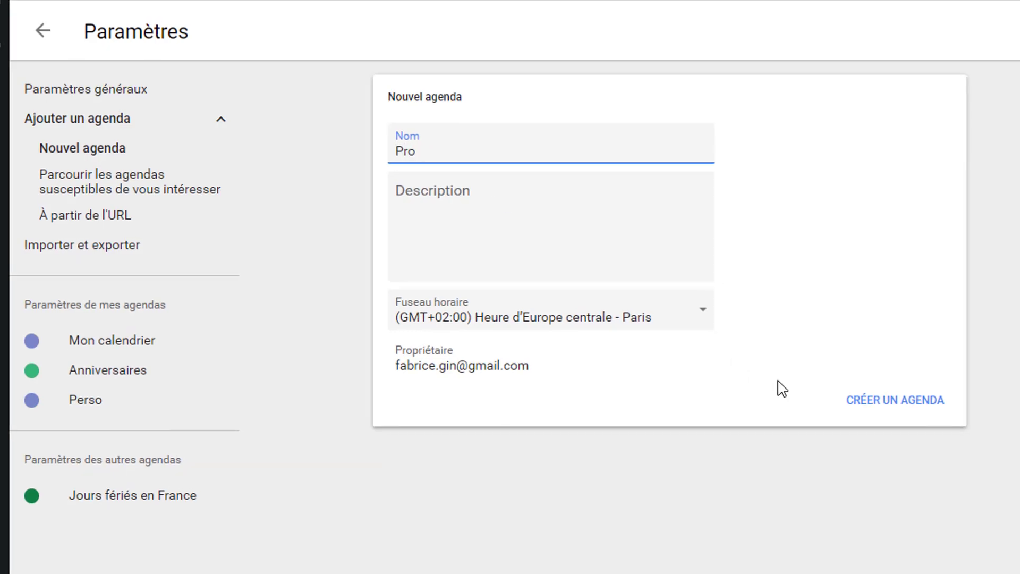
{"action": "left_click", "coordinate": [908, 404]}
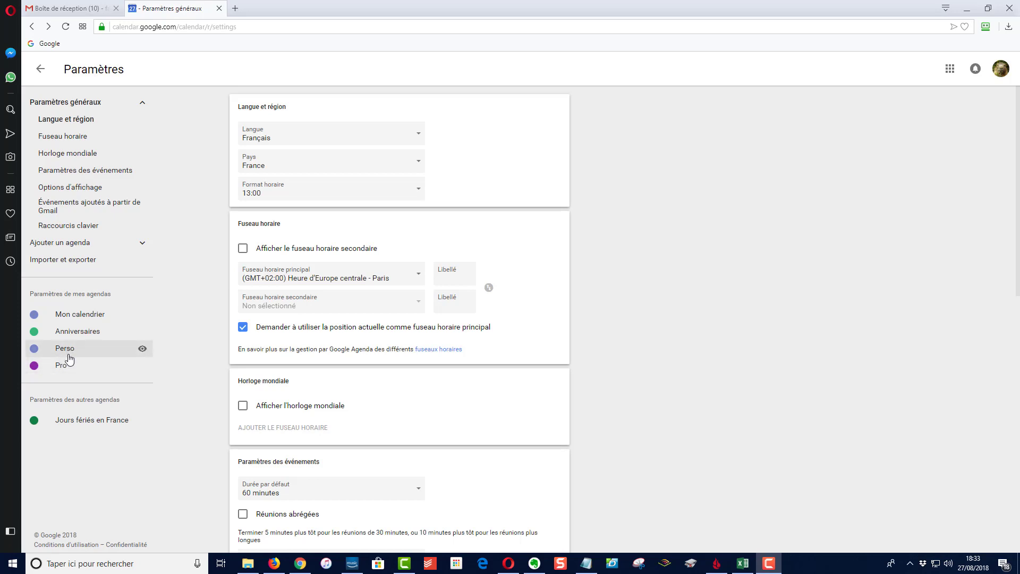
{"action": "left_click", "coordinate": [32, 26]}
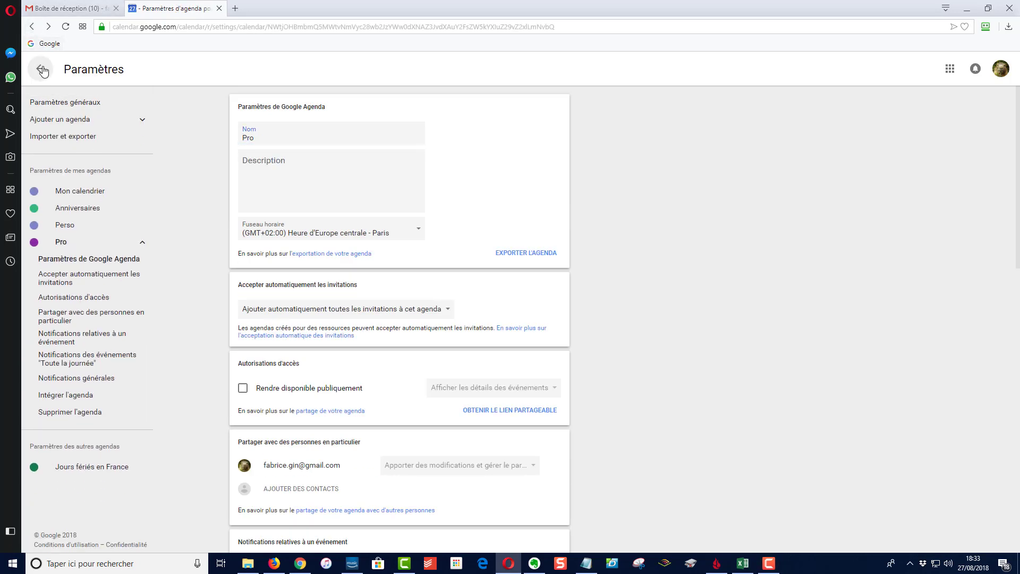
{"action": "left_click", "coordinate": [41, 69]}
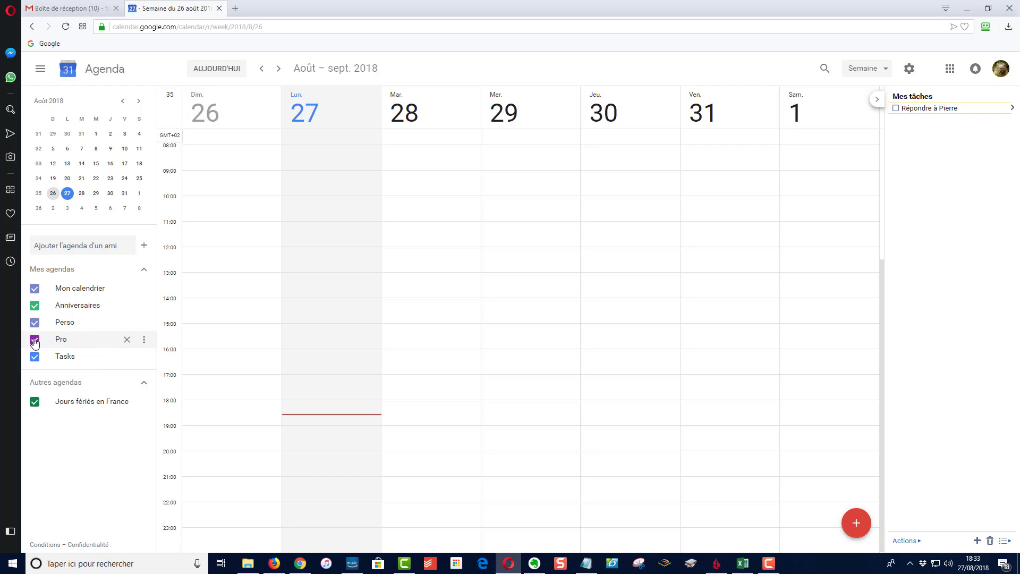
Change the colour of the Pro calendar to orange-red and the Perso calendar to green
{"action": "left_click", "coordinate": [144, 338]}
{"action": "left_click", "coordinate": [164, 415]}
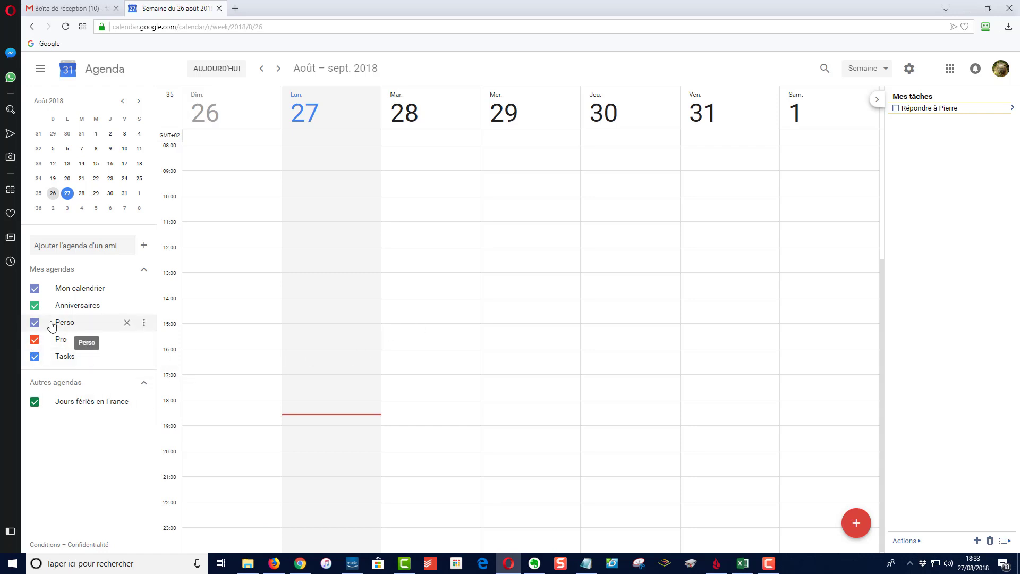
{"action": "left_click", "coordinate": [144, 321]}
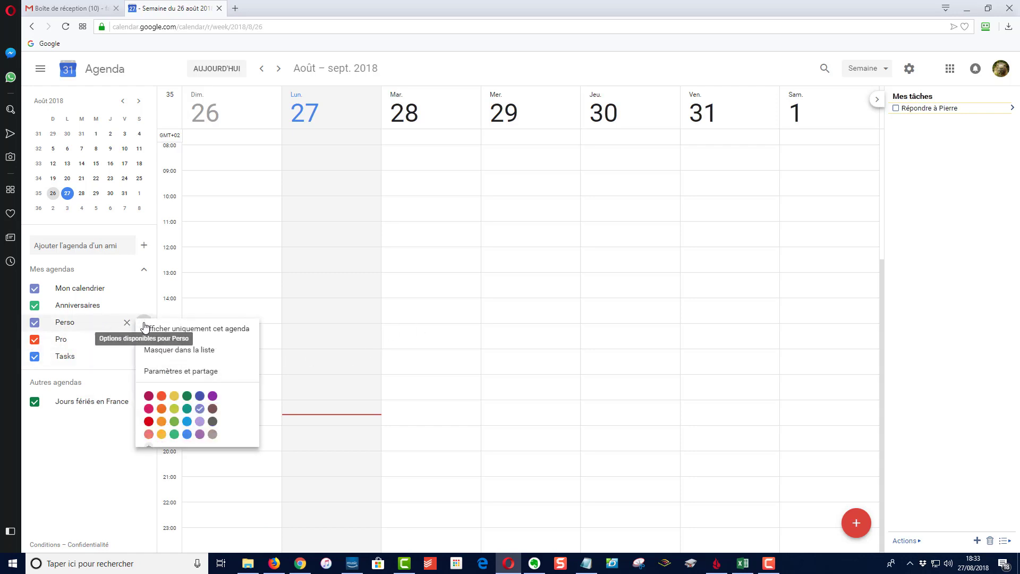
{"action": "left_click", "coordinate": [174, 434]}
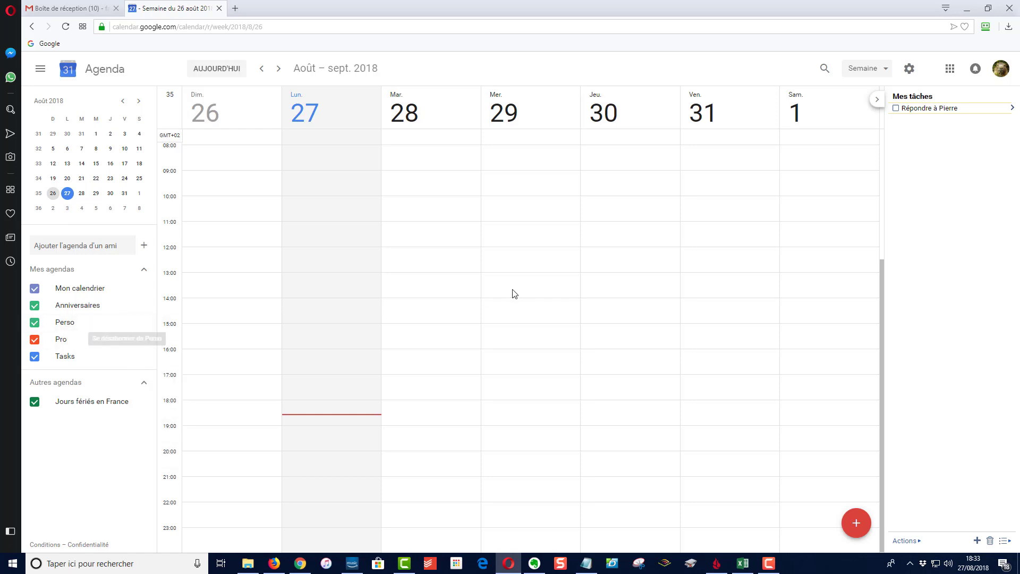
Change the Anniversaires calendar's colour to yellow, and hide the Anniversaires and Tasks calendars
{"action": "left_click", "coordinate": [142, 306]}
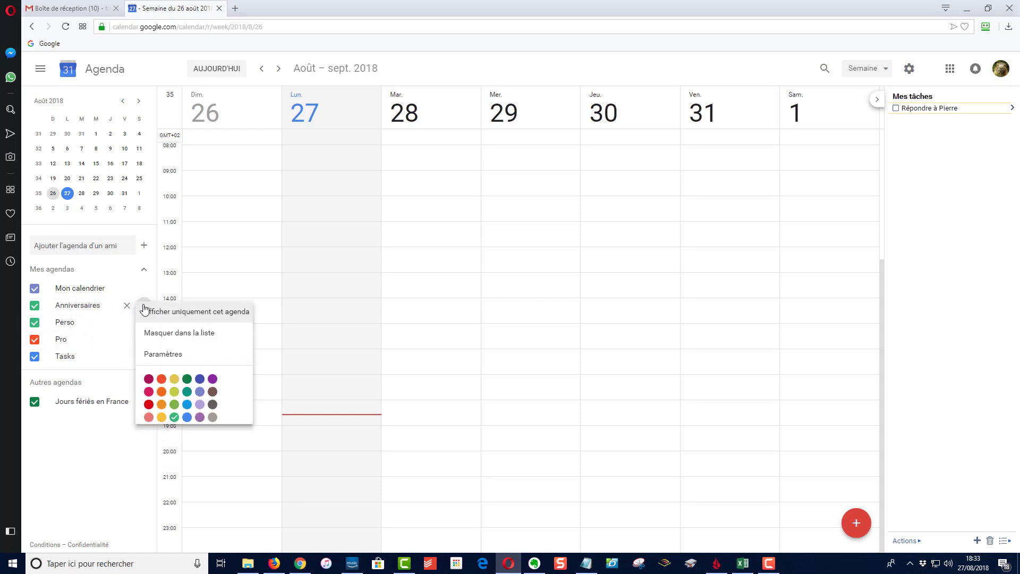
{"action": "left_click", "coordinate": [175, 378]}
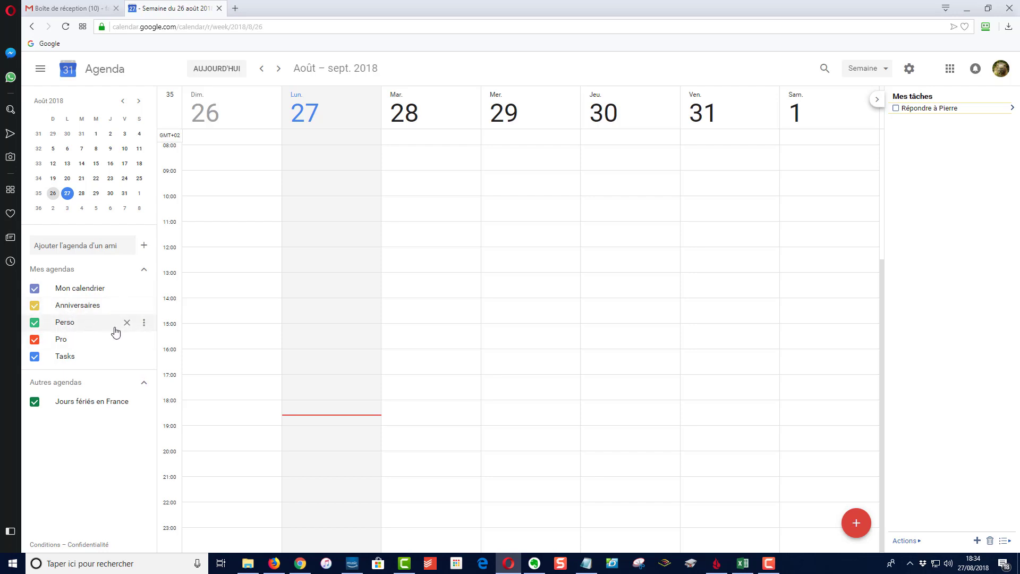
{"action": "scroll", "coordinate": [166, 328], "scroll_direction": "up", "scroll_amount": 2}
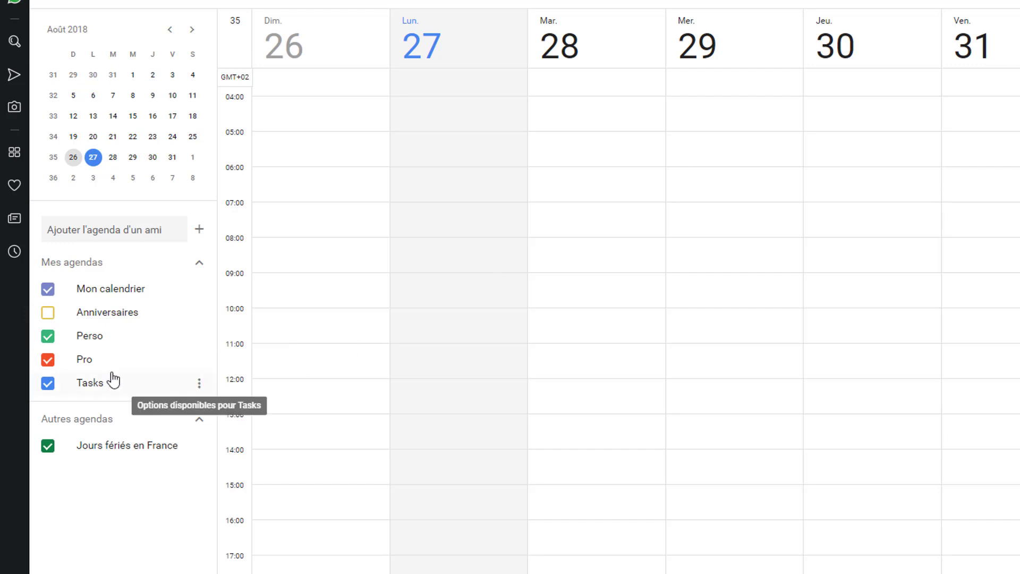
{"action": "left_click", "coordinate": [47, 384]}
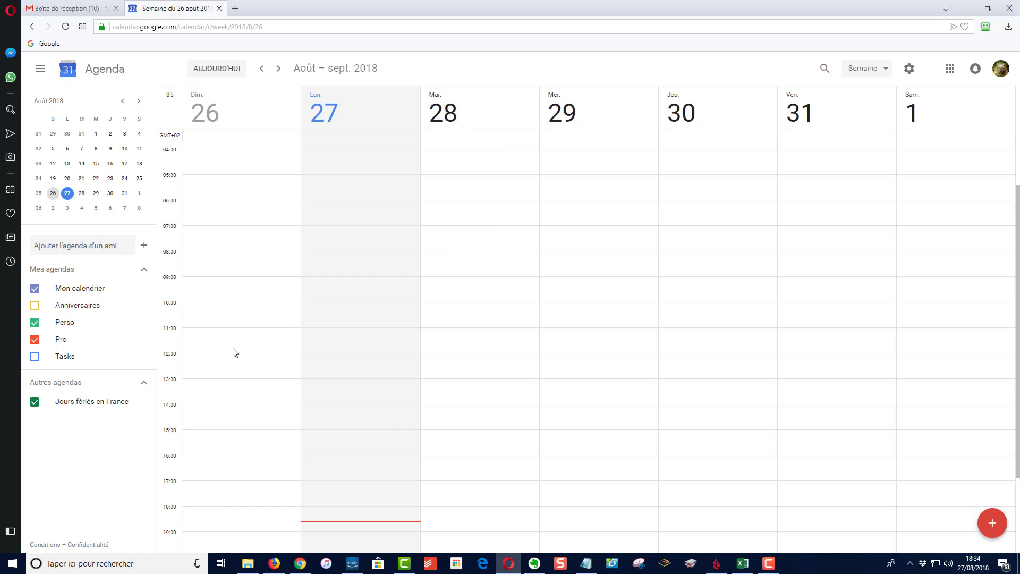
Create an event titled Test on 28 August 2018 from 11:00 to 12:00 in the Perso calendar and save it
{"action": "left_click", "coordinate": [469, 341]}
{"action": "left_click", "coordinate": [467, 337]}
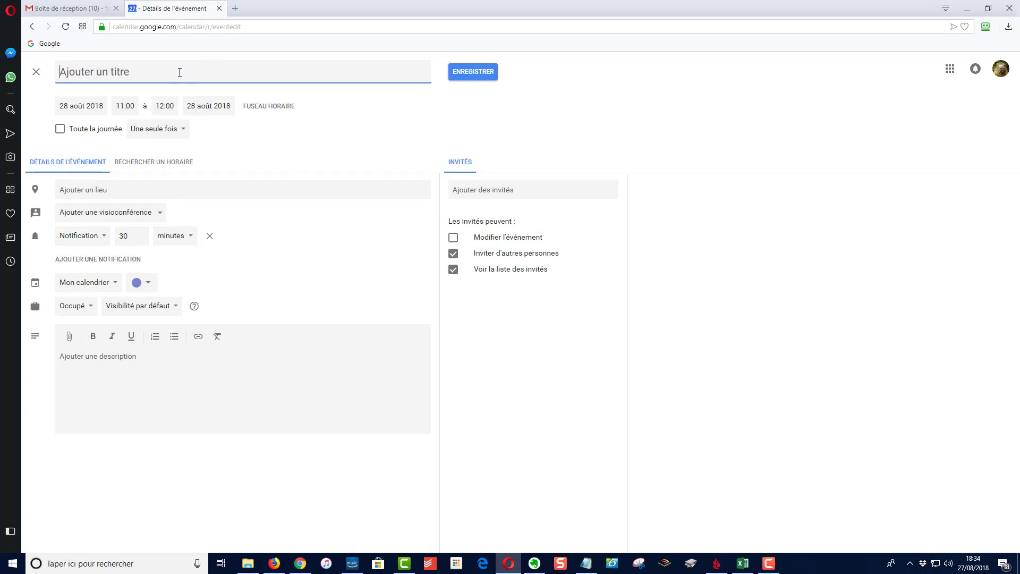
{"action": "type", "text": "Test"}
{"action": "left_click", "coordinate": [109, 287]}
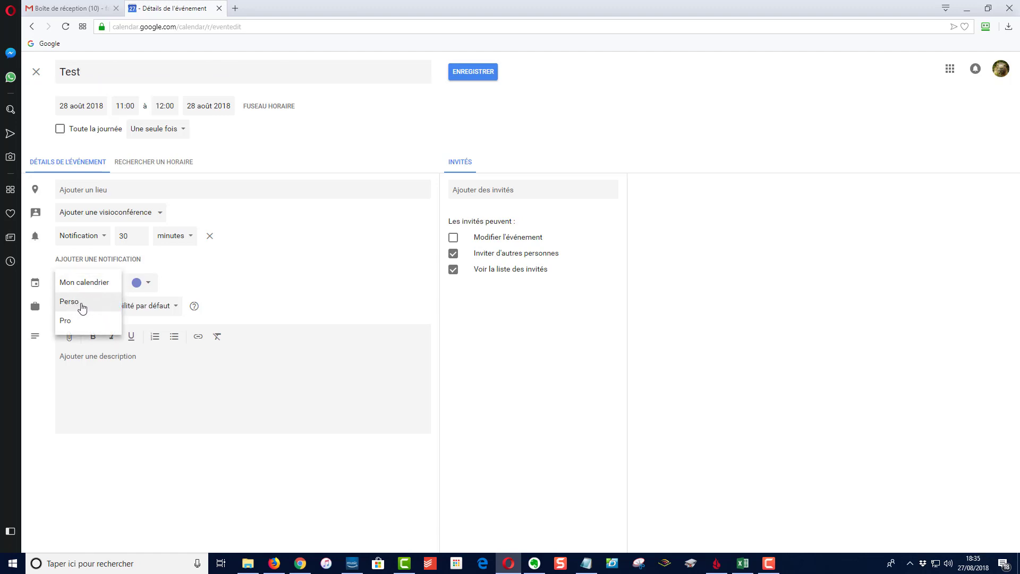
{"action": "left_click", "coordinate": [74, 306]}
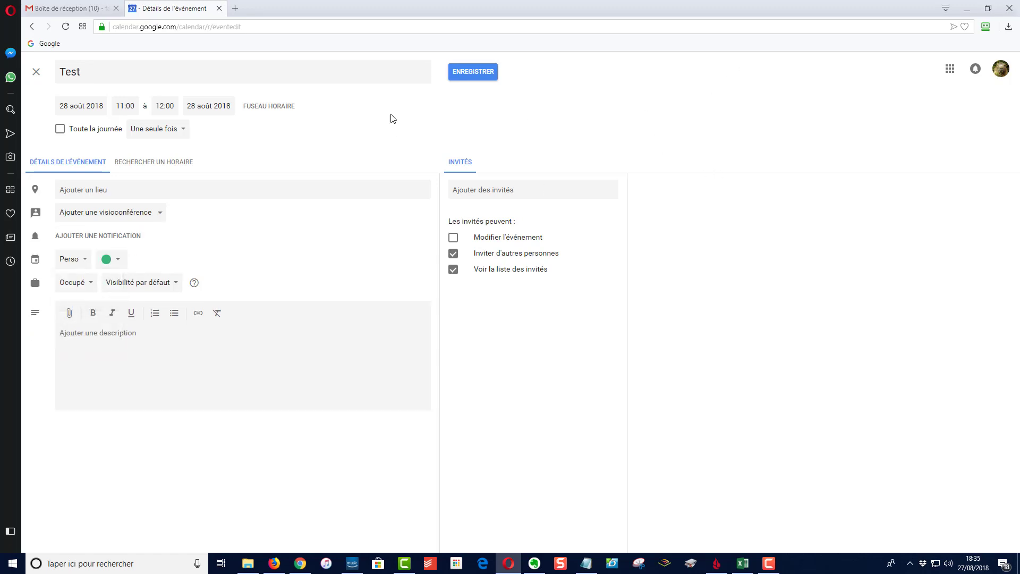
{"action": "left_click", "coordinate": [491, 74]}
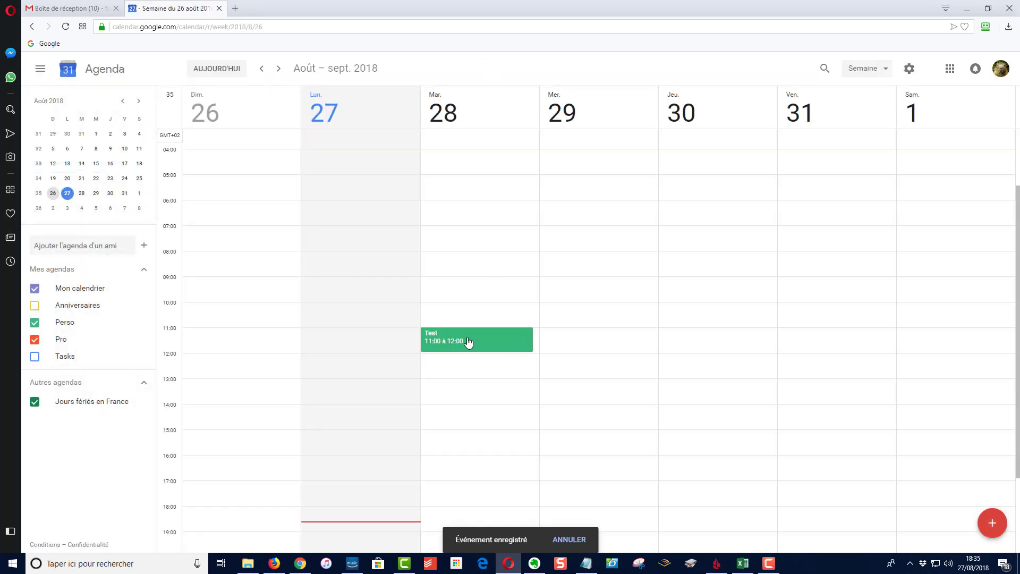
Create an event titled Test 2 on 30 August 2018 from 14:00 to 15:00 in the Pro calendar and save it
{"action": "left_click", "coordinate": [991, 523]}
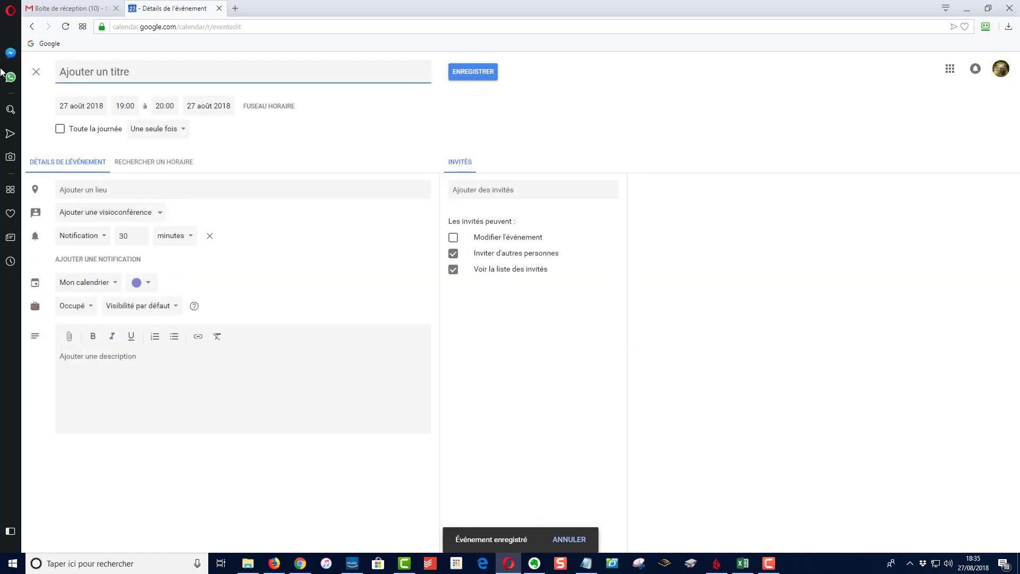
{"action": "left_click", "coordinate": [36, 71]}
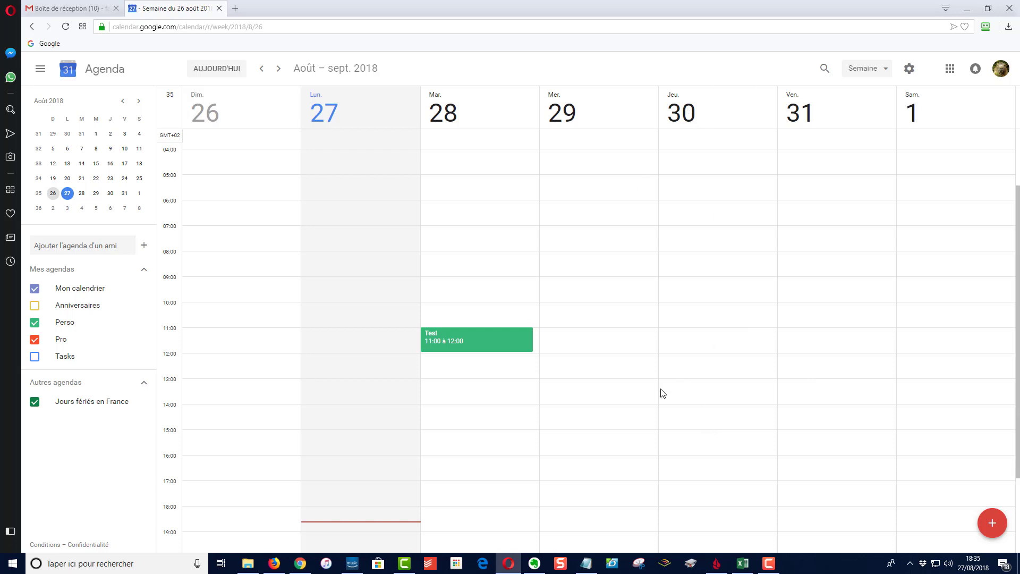
{"action": "double_click", "coordinate": [704, 419]}
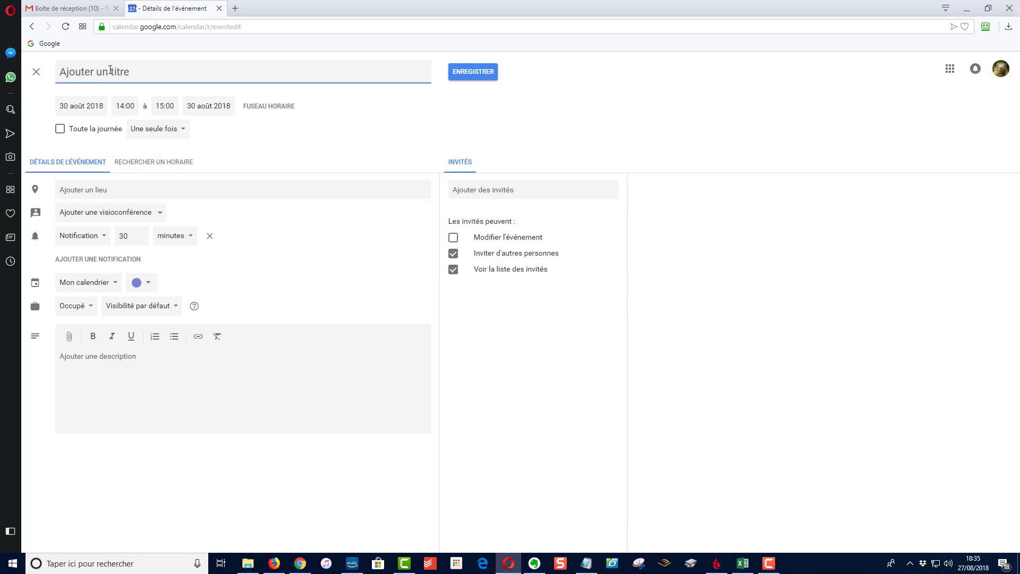
{"action": "type", "text": "Test 2"}
{"action": "left_click", "coordinate": [102, 282]}
{"action": "left_click", "coordinate": [82, 321]}
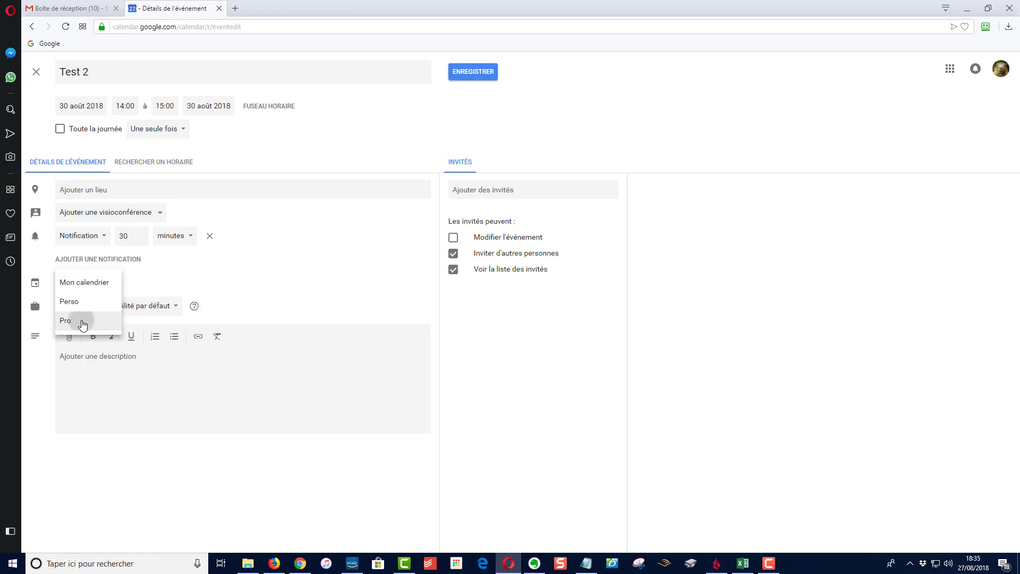
{"action": "left_click", "coordinate": [484, 74]}
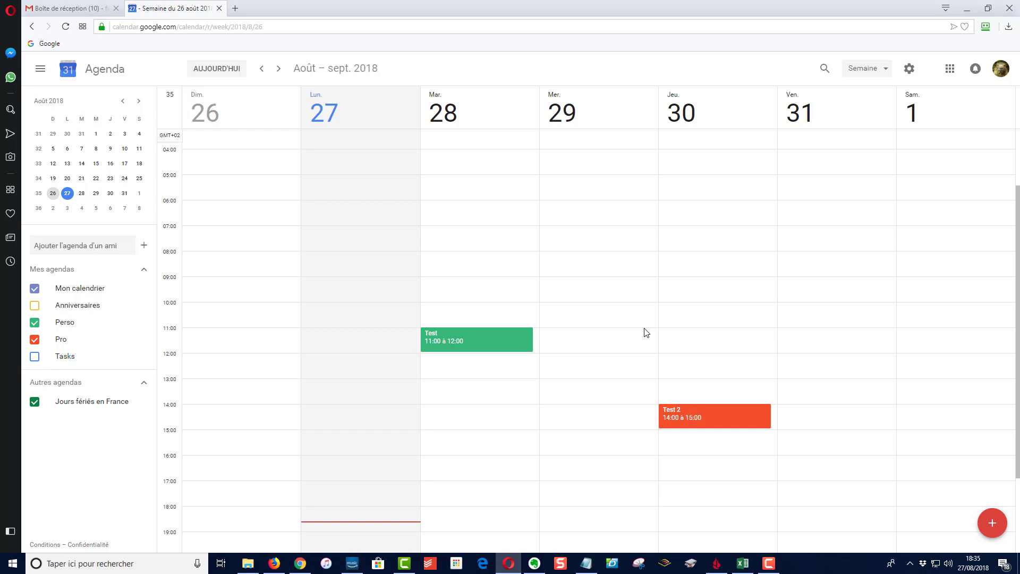
Extend the Test event on 28 August so that it ends at 13:00
{"action": "scroll", "coordinate": [470, 327], "scroll_direction": "up", "scroll_amount": 2}
{"action": "scroll", "coordinate": [470, 333], "scroll_direction": "down", "scroll_amount": 3}
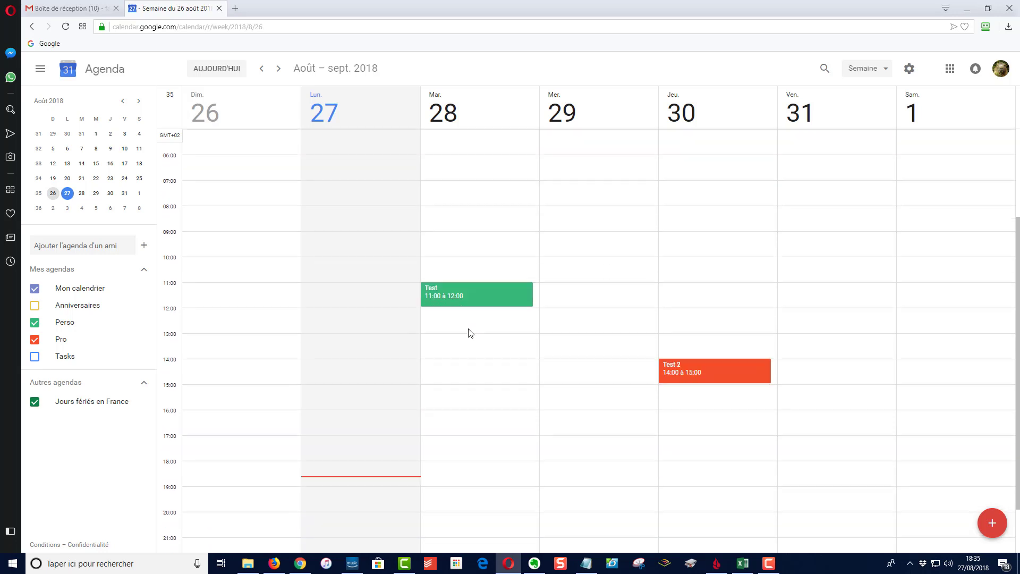
{"action": "scroll", "coordinate": [469, 332], "scroll_direction": "up", "scroll_amount": 3}
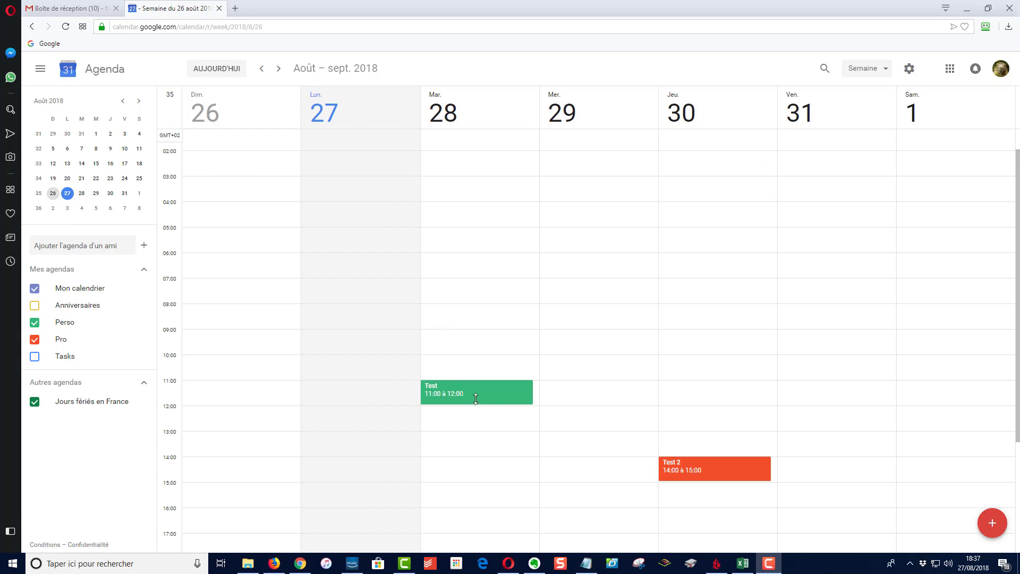
{"action": "left_click_drag", "start_coordinate": [475, 398], "coordinate": [470, 429]}
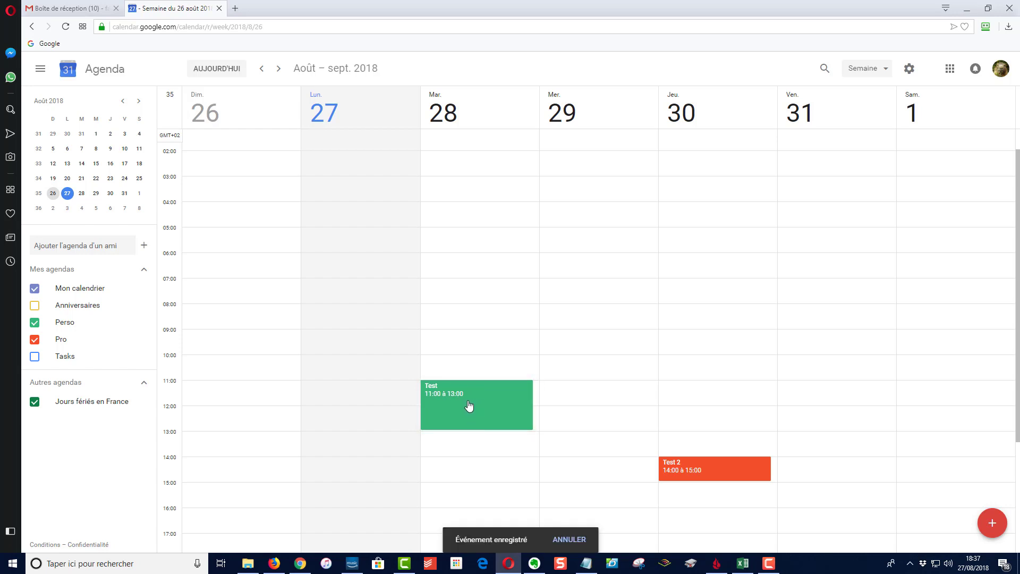
Make the Test event repeat every week on Tuesday and save it
{"action": "double_click", "coordinate": [469, 406]}
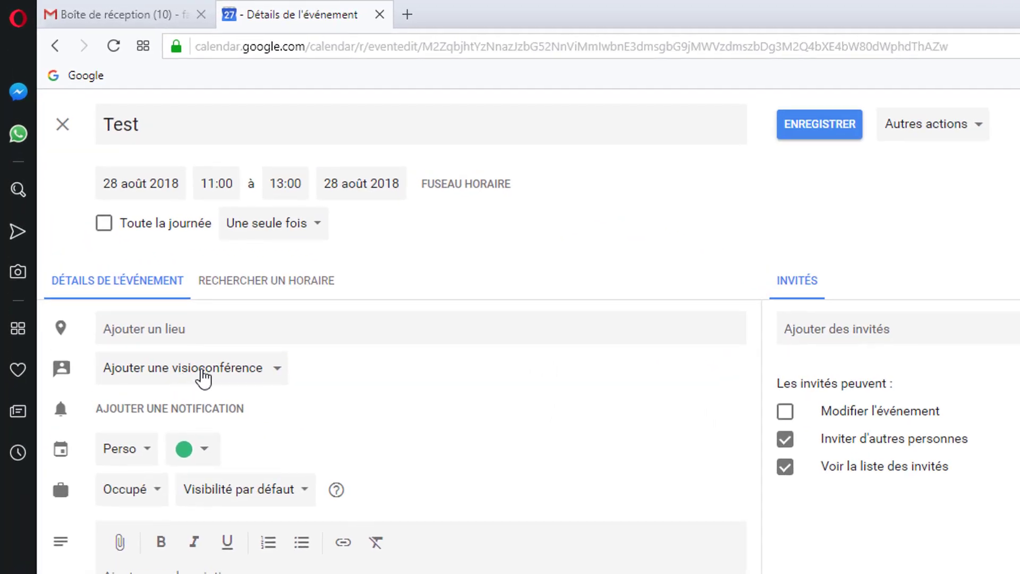
{"action": "left_click", "coordinate": [302, 223]}
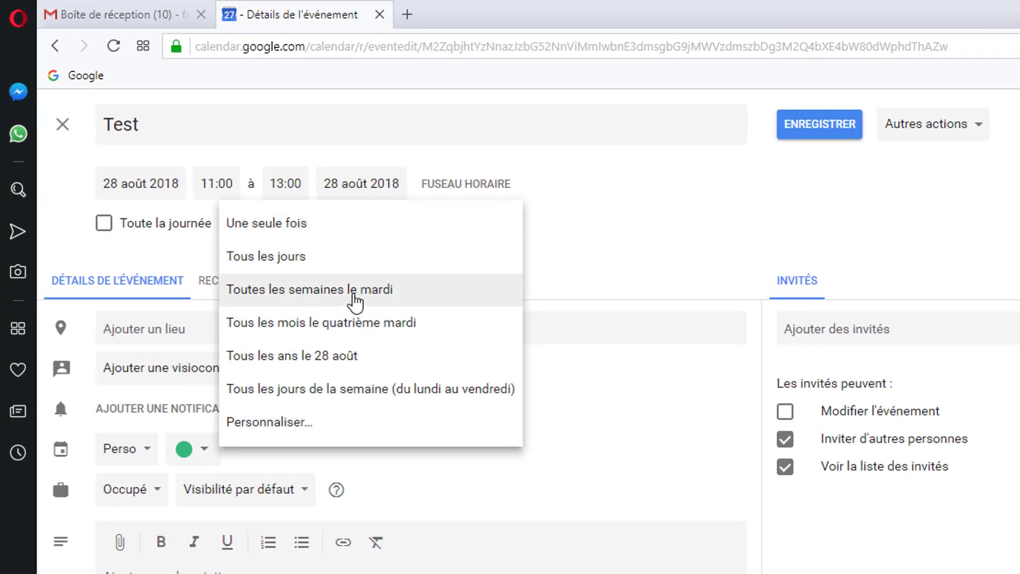
{"action": "left_click", "coordinate": [355, 302]}
{"action": "left_click", "coordinate": [820, 125]}
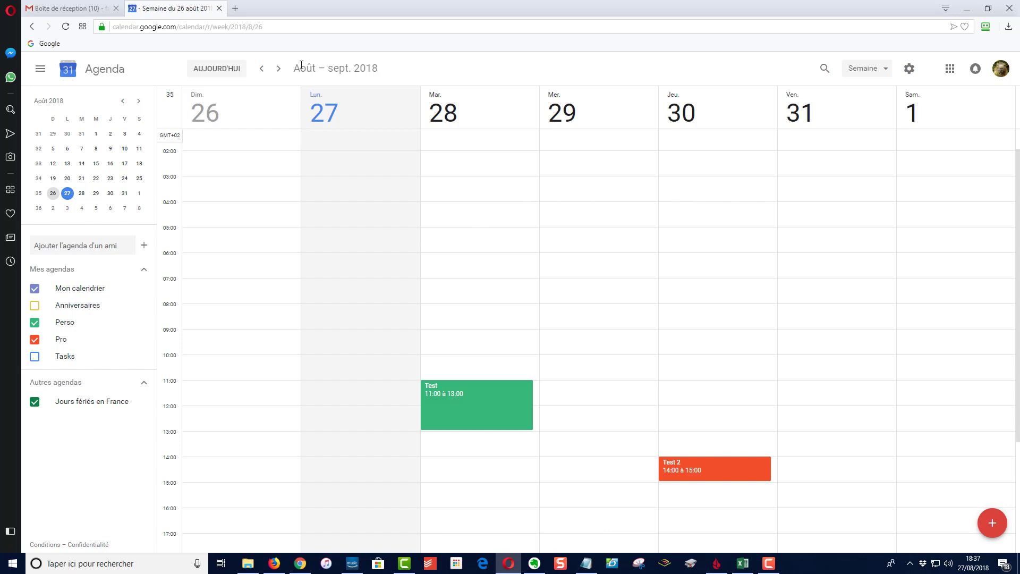
Check the two following weeks for the recurring Test event, and return to the week of 26 August
{"action": "left_click", "coordinate": [279, 70]}
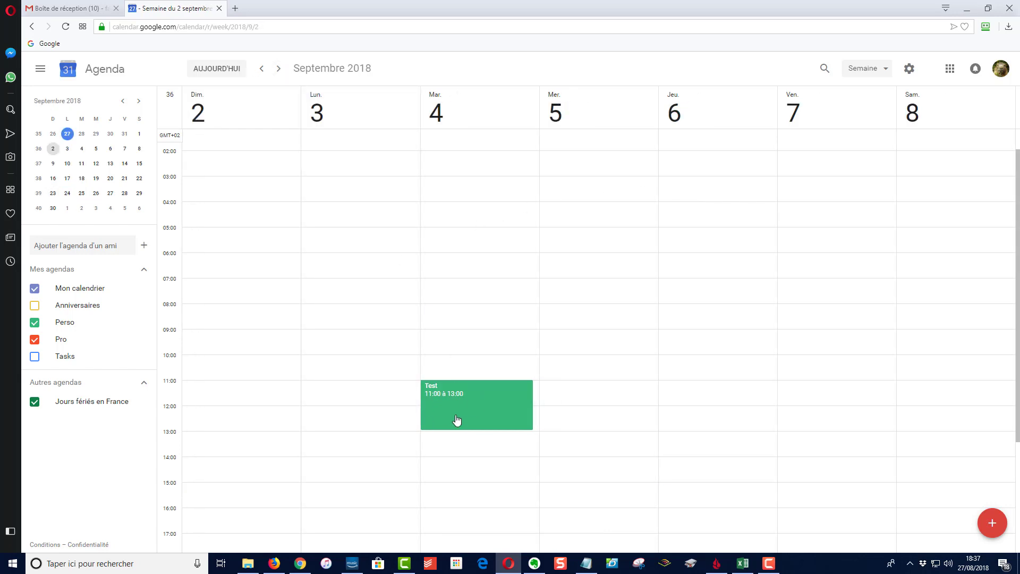
{"action": "left_click", "coordinate": [277, 68]}
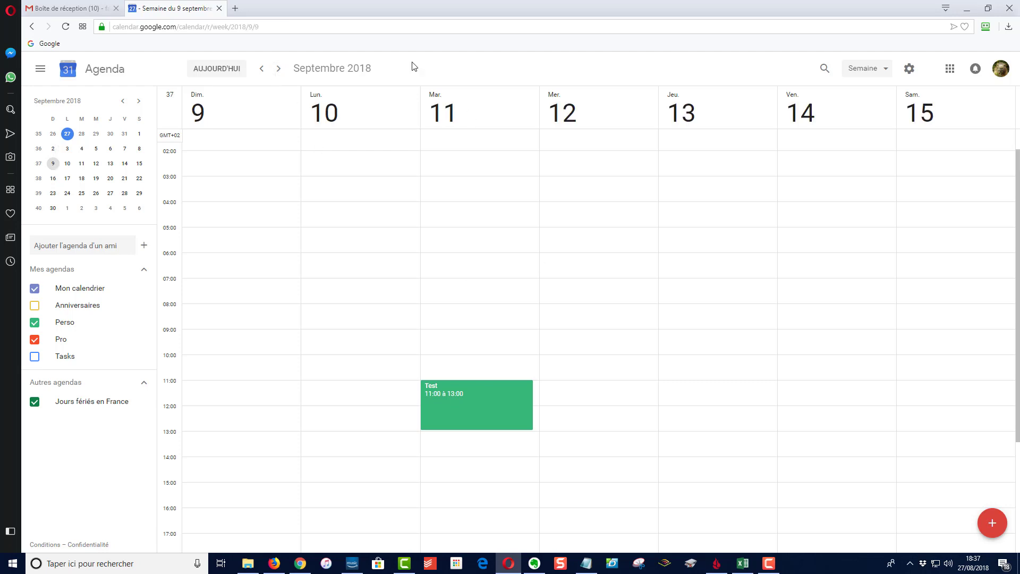
{"action": "double_click", "coordinate": [261, 69]}
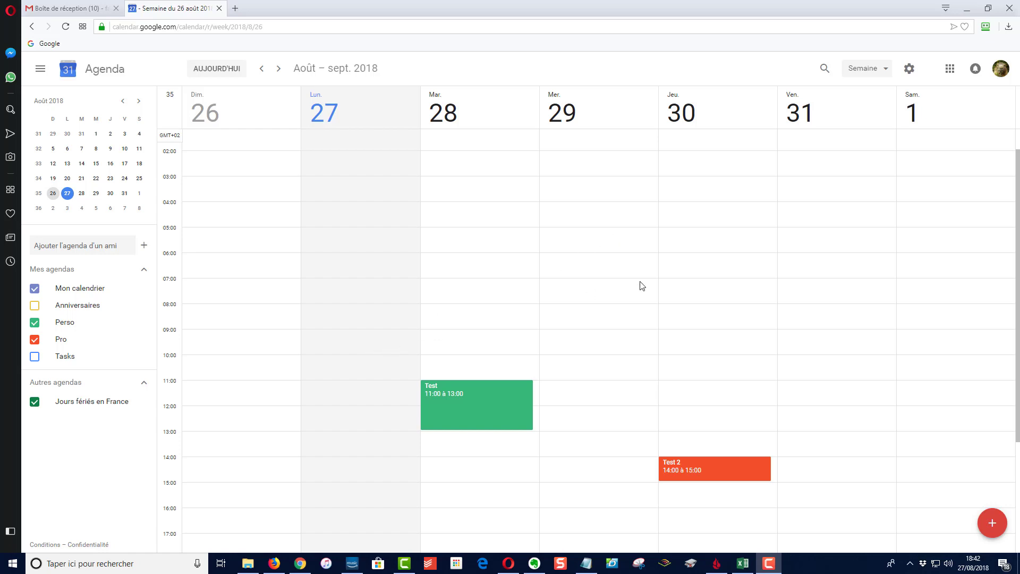
Close the full Agenda page and show the task list beside the Gmail inbox instead of the calendar
{"action": "left_click", "coordinate": [220, 9]}
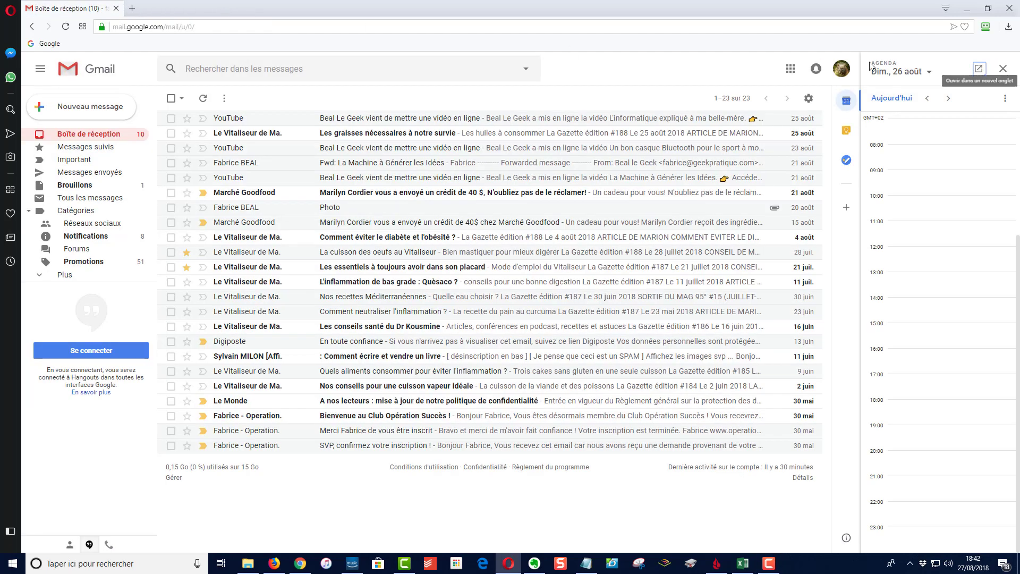
{"action": "left_click", "coordinate": [1002, 73]}
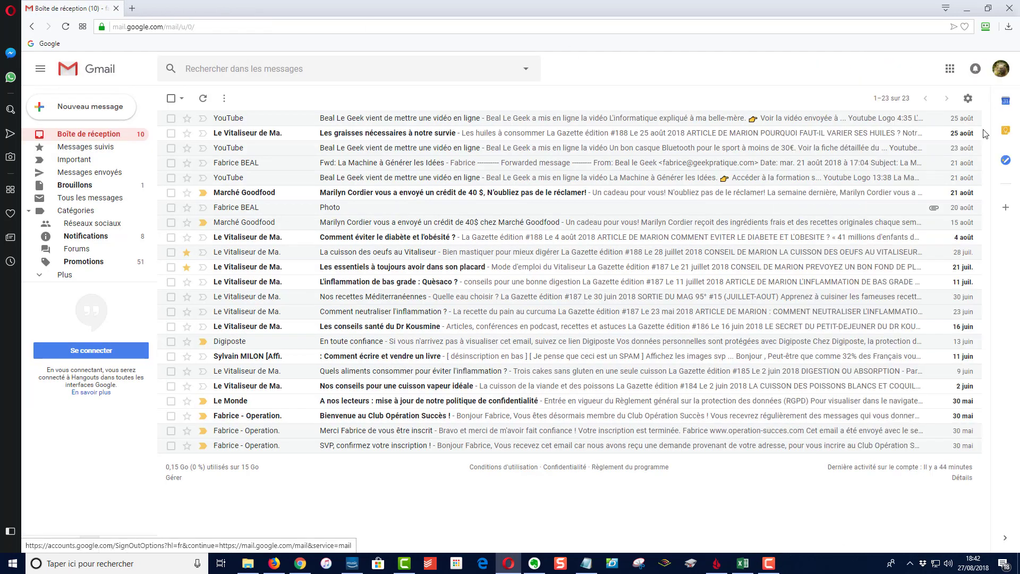
{"action": "left_click", "coordinate": [1006, 161]}
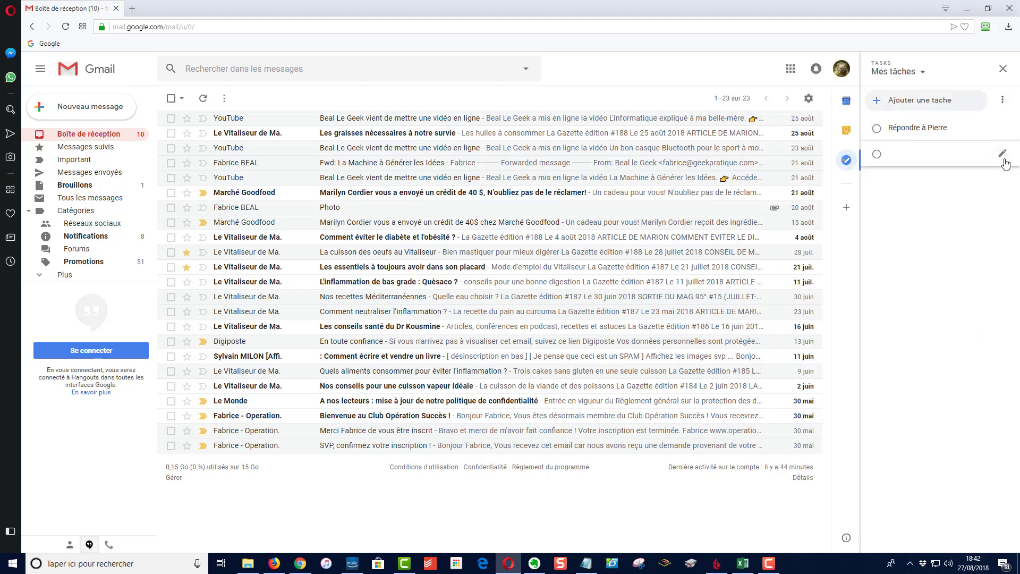
Add the tasks "Acheter du lait" and "Passer à l'épicerie" to the Mes tâches list
{"action": "left_click", "coordinate": [927, 104]}
{"action": "type", "text": "Acheter"}
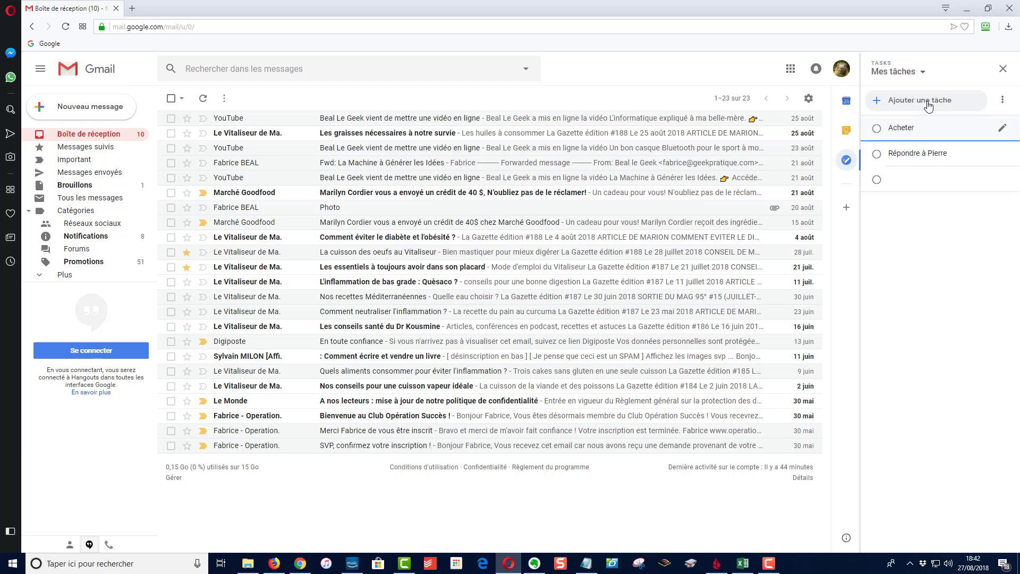
{"action": "type", "text": " du lait"}
{"action": "key", "text": "Return"}
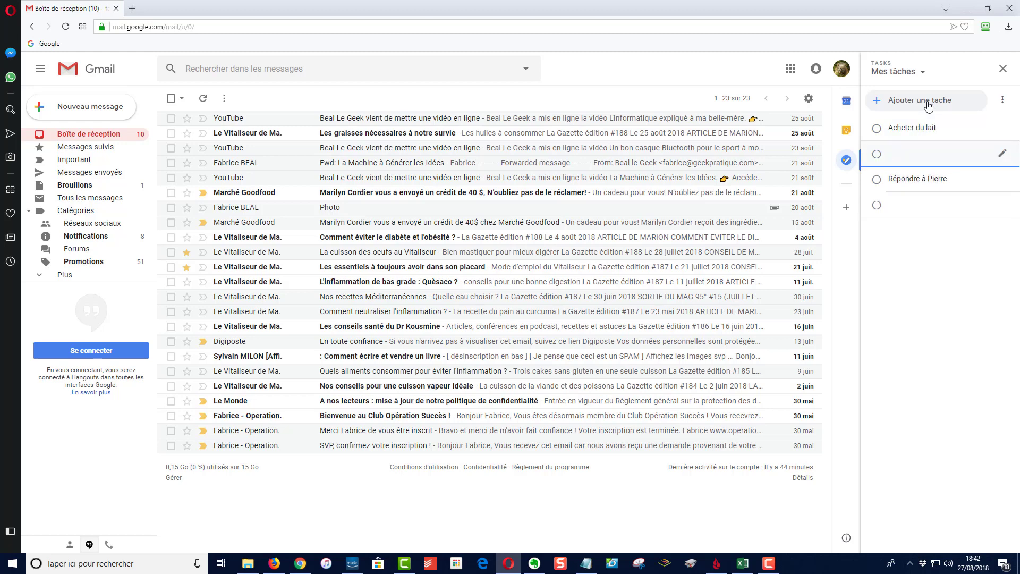
{"action": "type", "text": "PAsser à l'épicerie"}
{"action": "key", "text": "Return"}
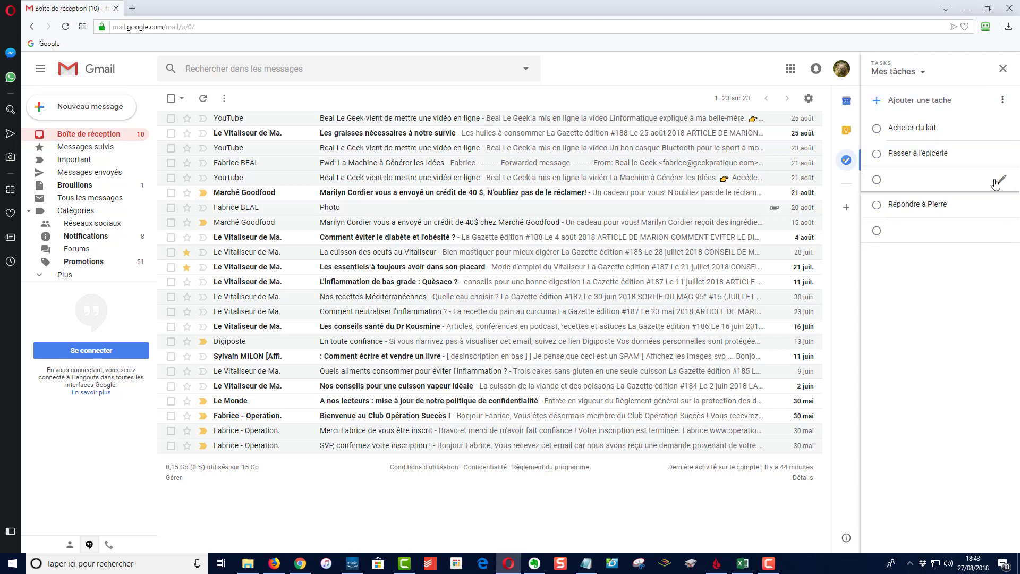
Delete the two empty tasks from the Mes tâches list
{"action": "left_click", "coordinate": [1003, 181]}
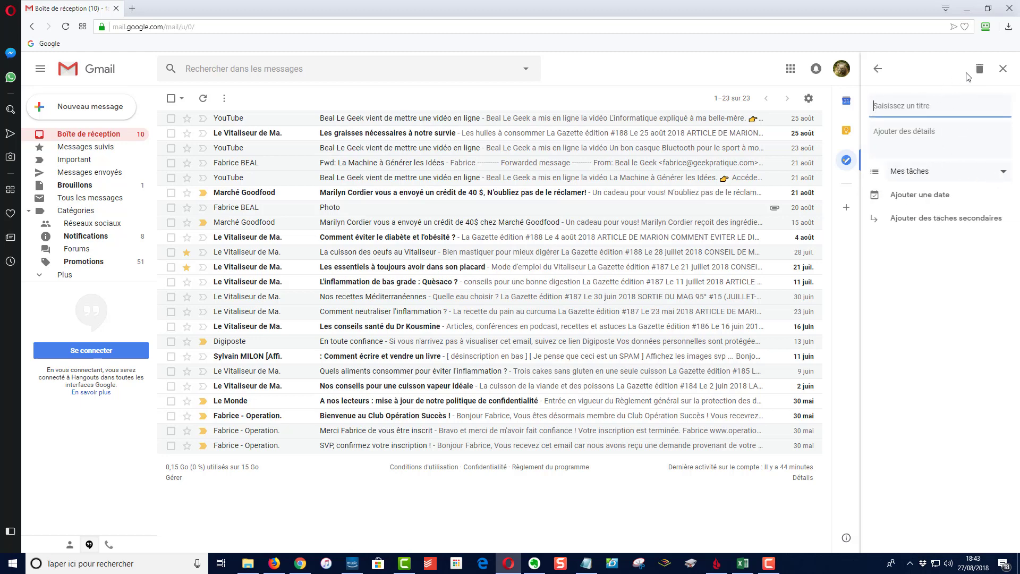
{"action": "left_click", "coordinate": [980, 70]}
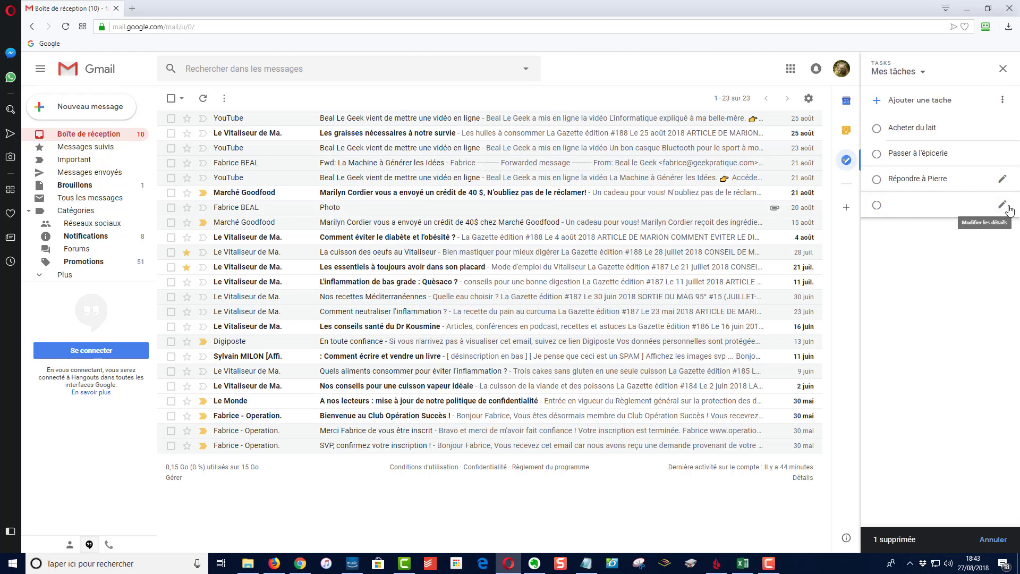
{"action": "left_click", "coordinate": [1003, 205]}
{"action": "left_click", "coordinate": [980, 69]}
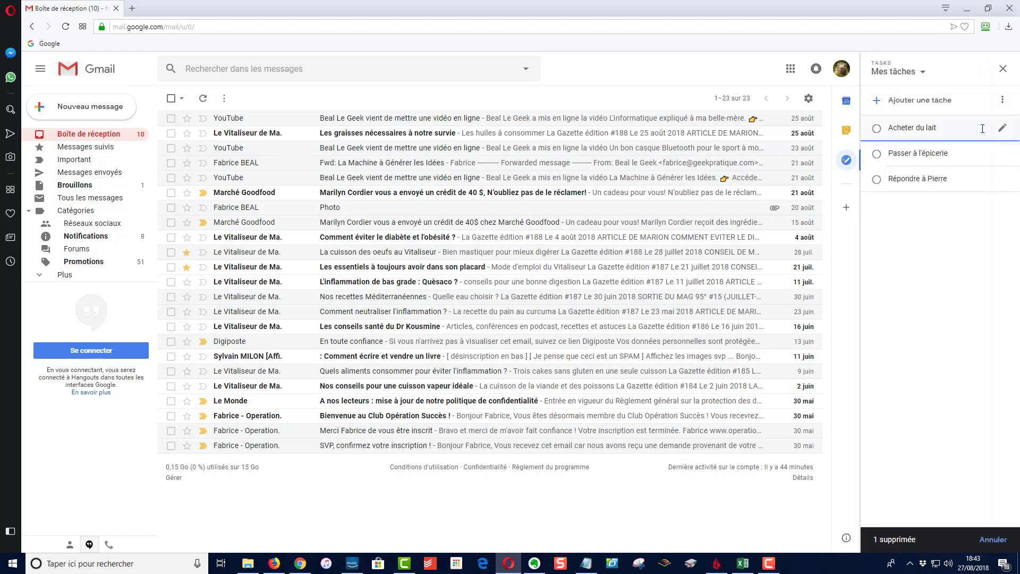
Add the subtasks "Tache 1" and "Tache 2" to the "Acheter du lait" task and return to the task list
{"action": "left_click", "coordinate": [1003, 130]}
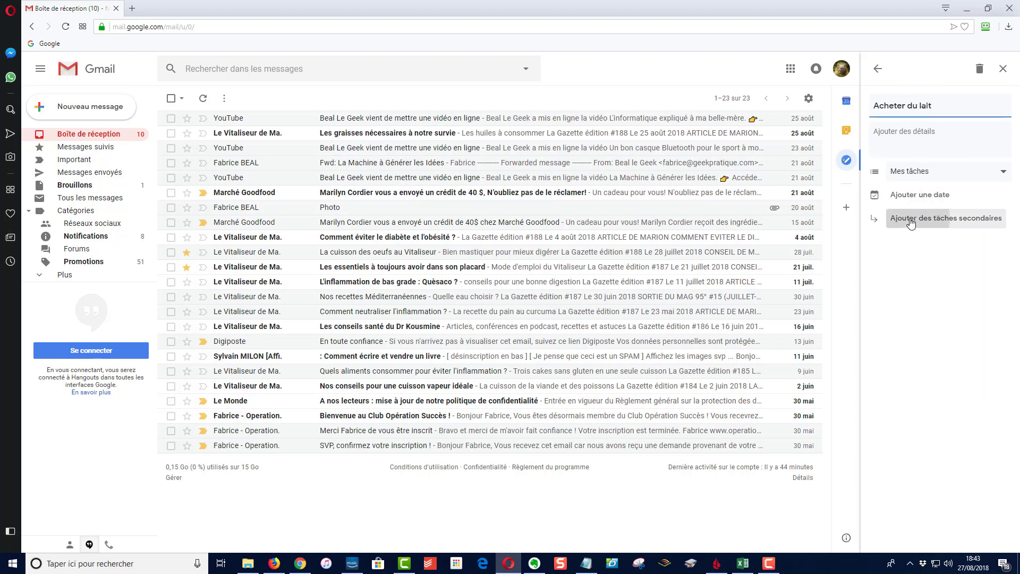
{"action": "left_click", "coordinate": [934, 222]}
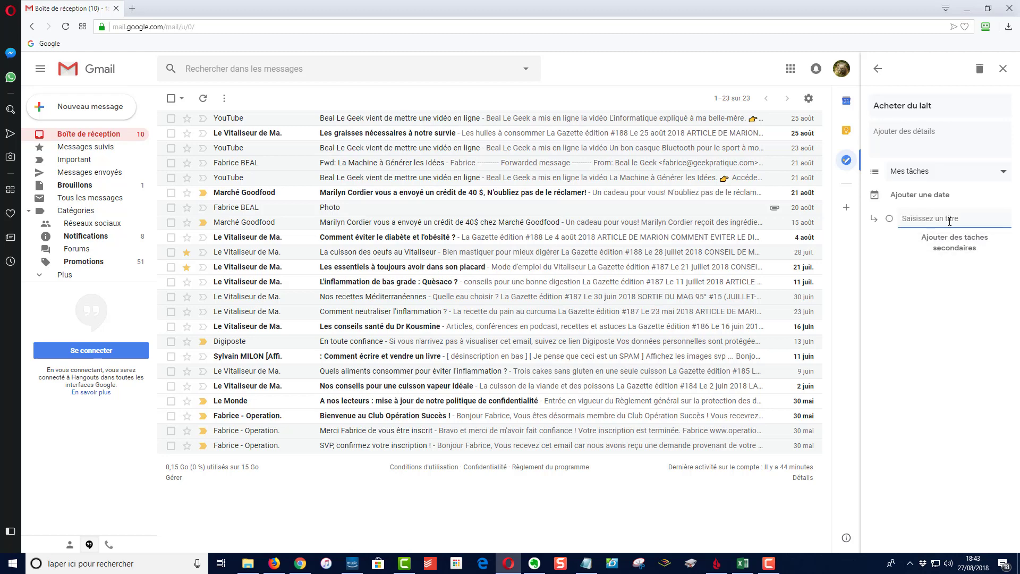
{"action": "type", "text": "Tache 1"}
{"action": "key", "text": "Return"}
{"action": "type", "text": "Tache 2"}
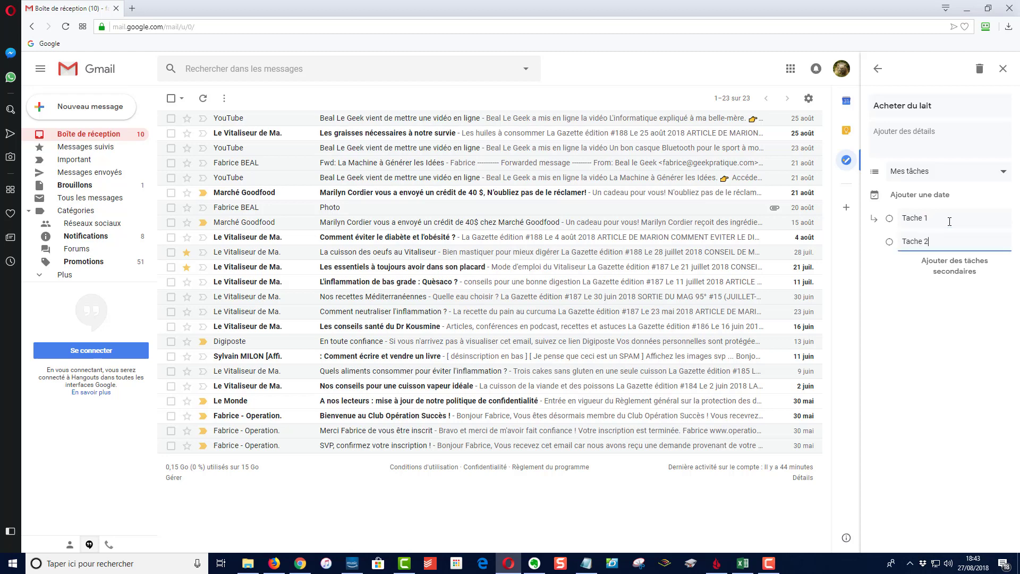
{"action": "key", "text": "Return"}
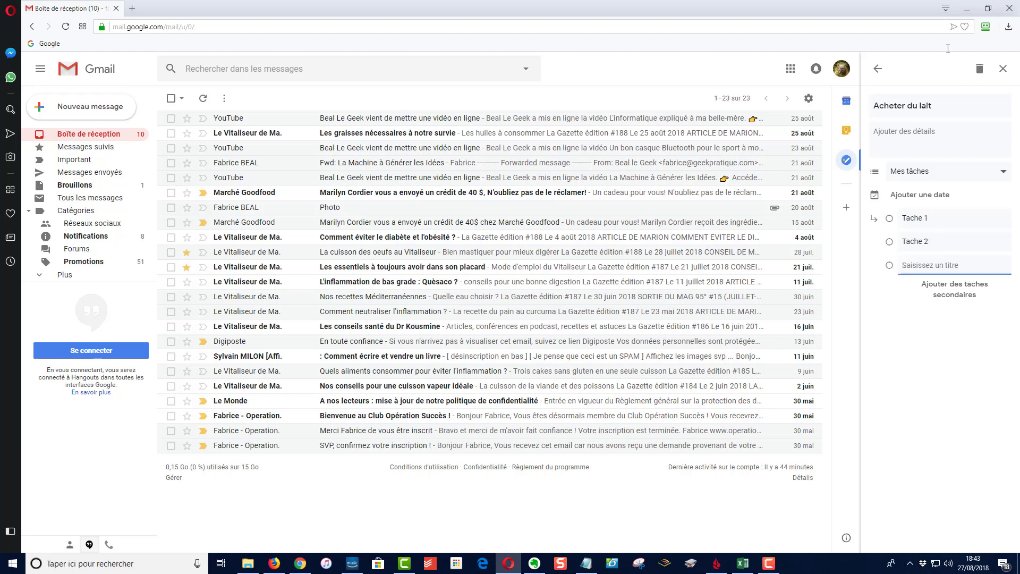
{"action": "left_click", "coordinate": [878, 68]}
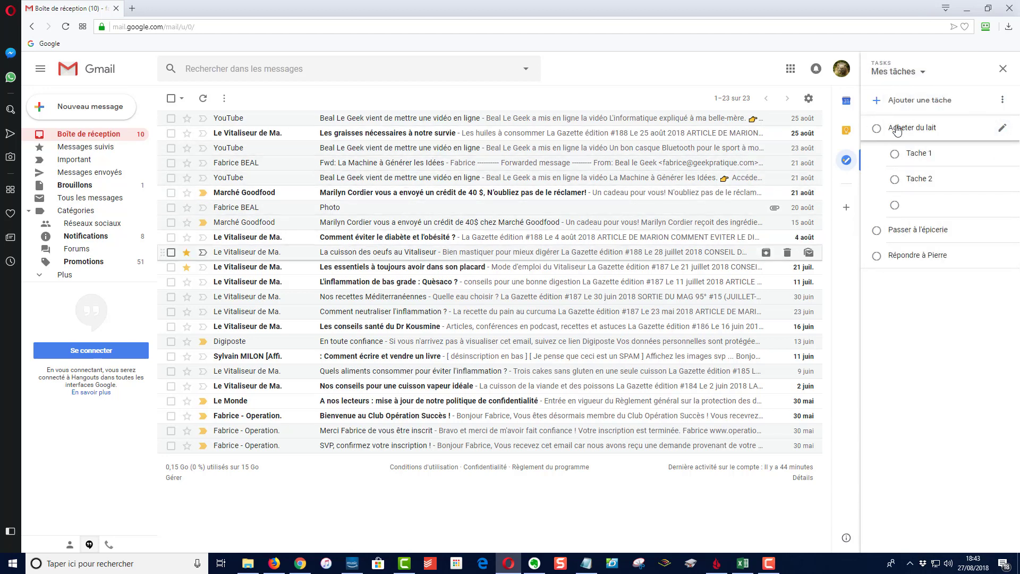
{"action": "left_click", "coordinate": [1003, 68]}
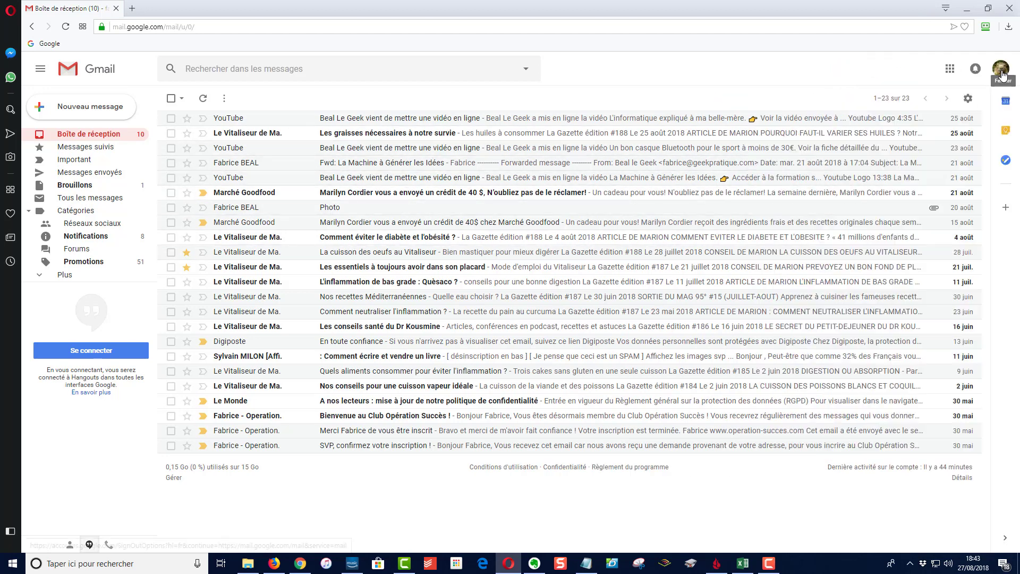
{"action": "left_click", "coordinate": [1002, 101]}
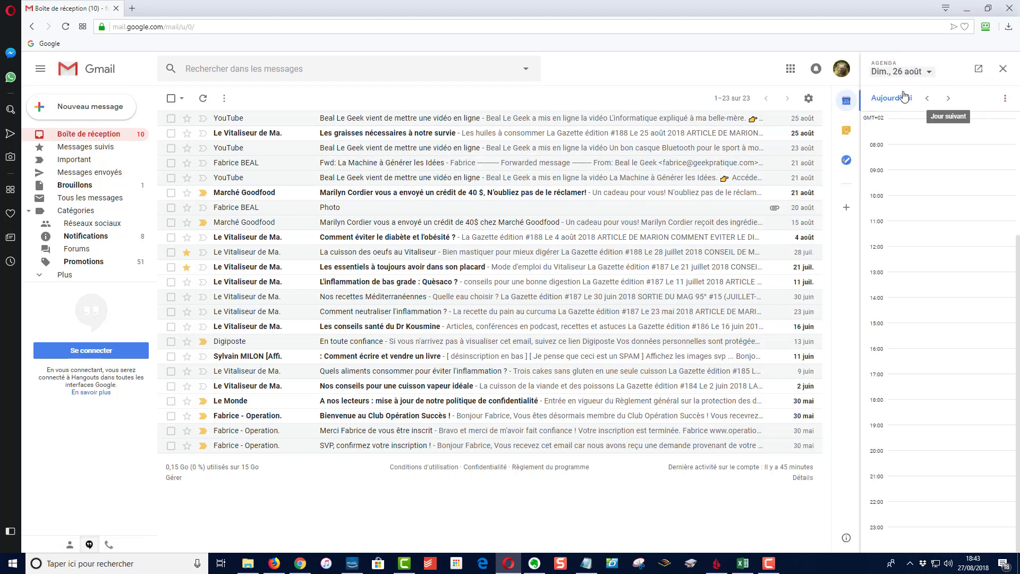
{"action": "left_click", "coordinate": [977, 69]}
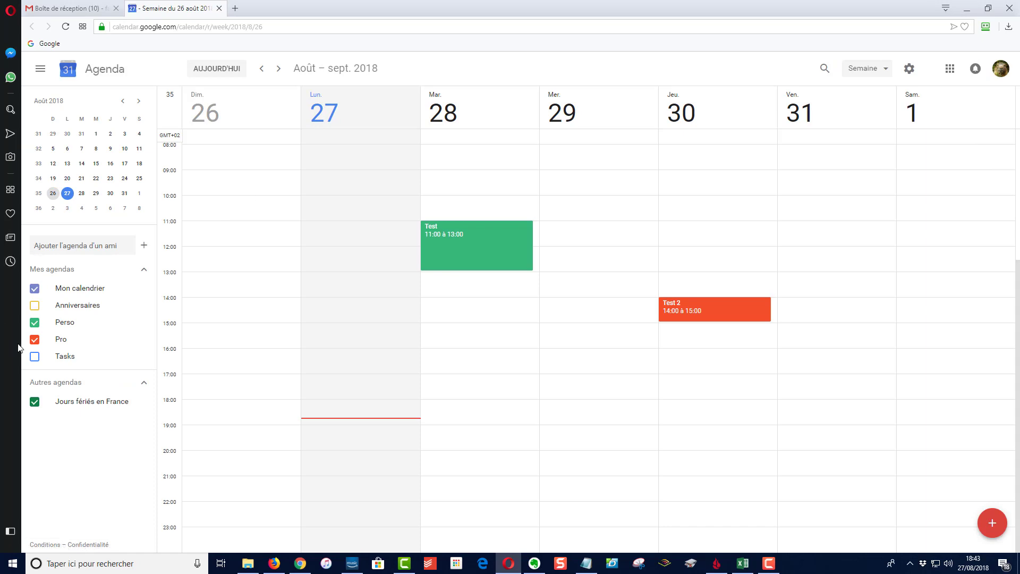
{"action": "left_click", "coordinate": [35, 356]}
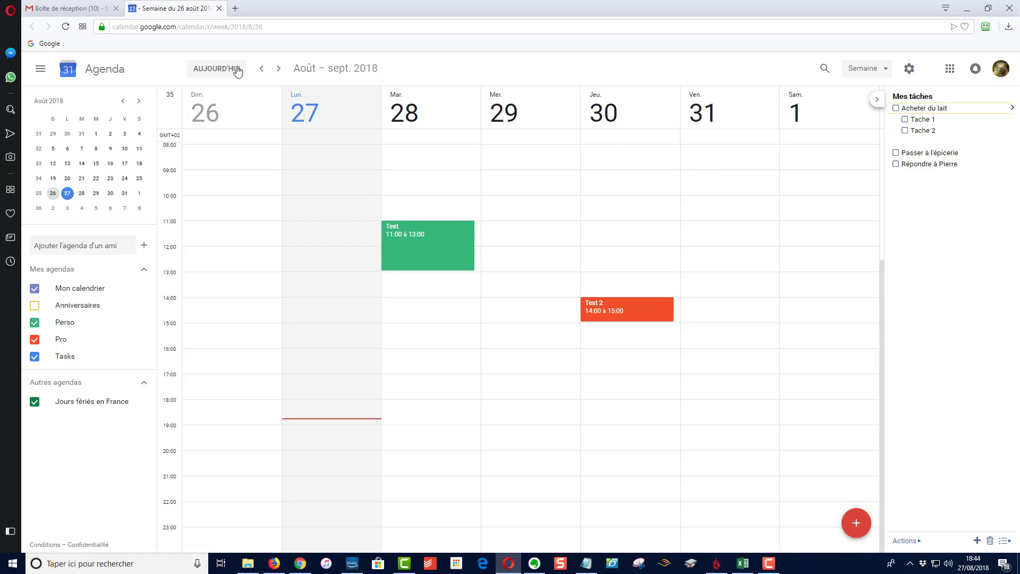
{"action": "key", "text": "ctrl+w"}
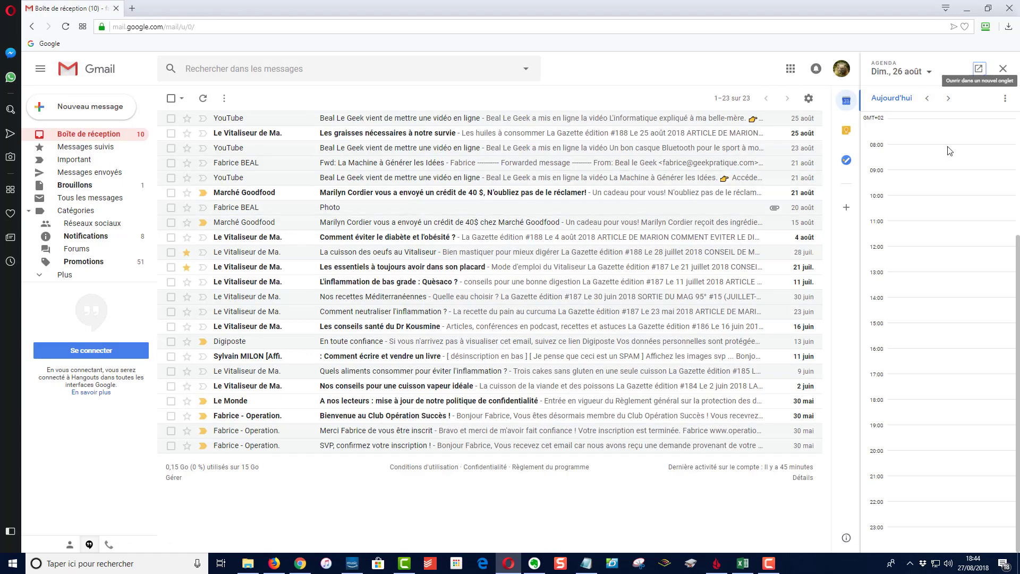
{"action": "left_click", "coordinate": [1003, 69]}
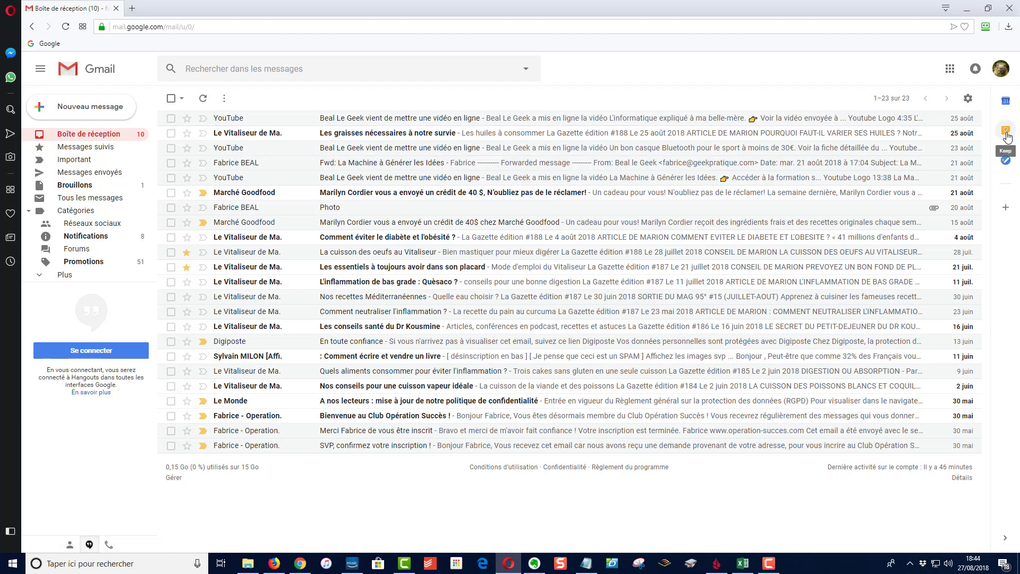
Create a Keep note from Gmail's side view with the text "je veux me rappeler de telle chose"
{"action": "left_click", "coordinate": [1005, 130]}
{"action": "left_click", "coordinate": [915, 101]}
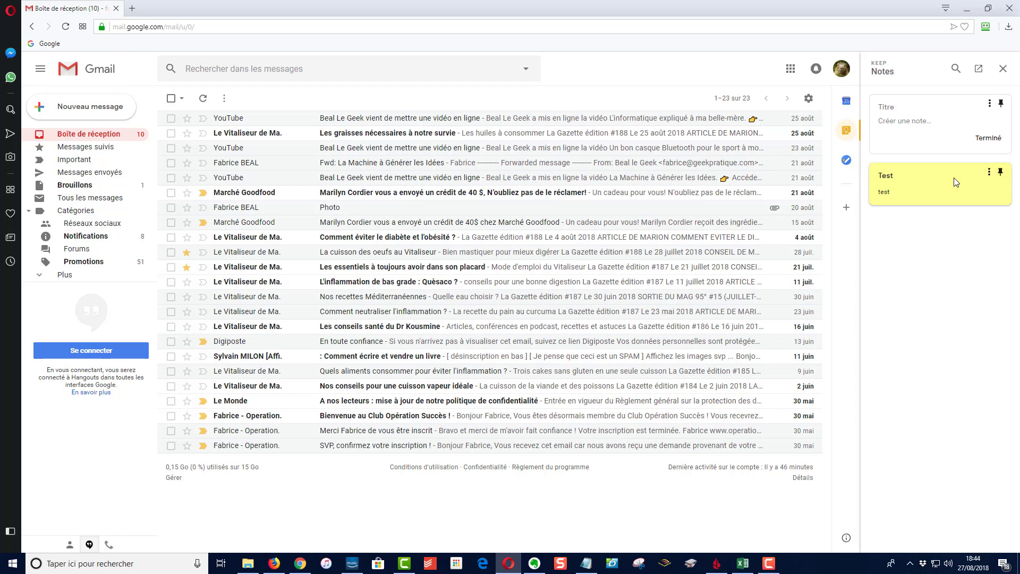
{"action": "type", "text": "je veux me rappeler de telle chose"}
{"action": "key", "text": "Escape"}
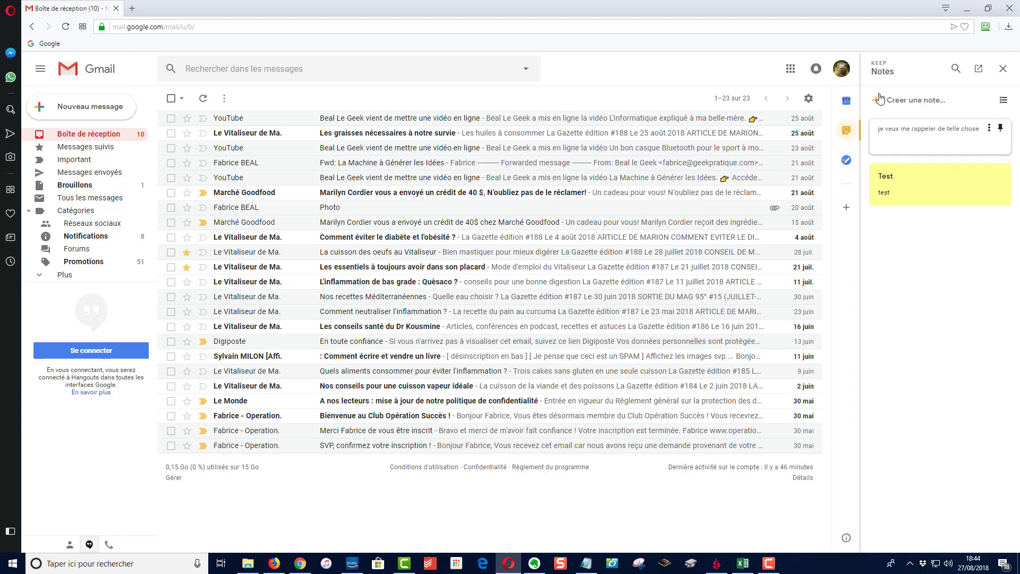
Open the full Google Keep page and create a yellow (Jaune) note reading "Je crée mes notes"
{"action": "left_click", "coordinate": [979, 71]}
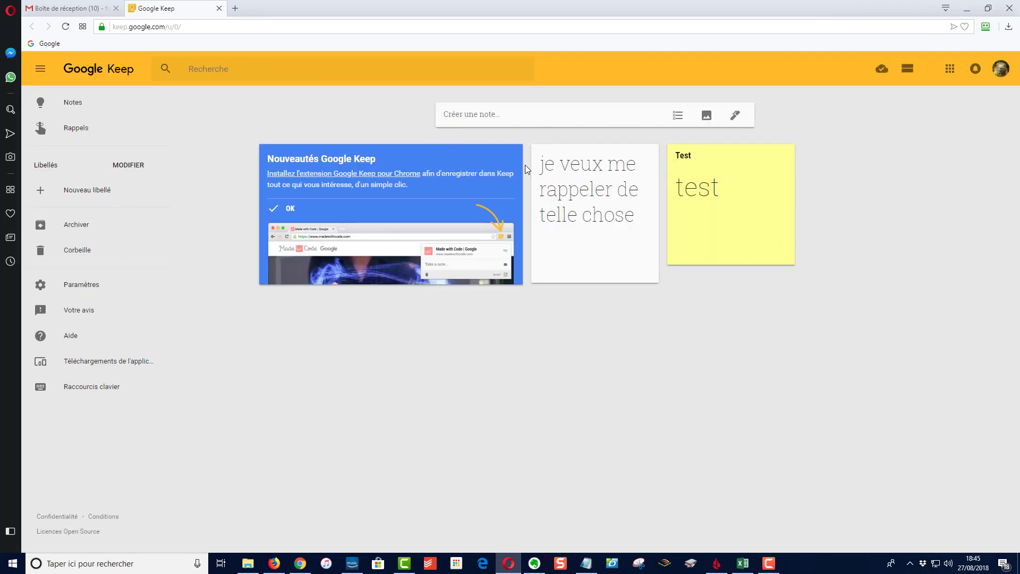
{"action": "left_click", "coordinate": [520, 117]}
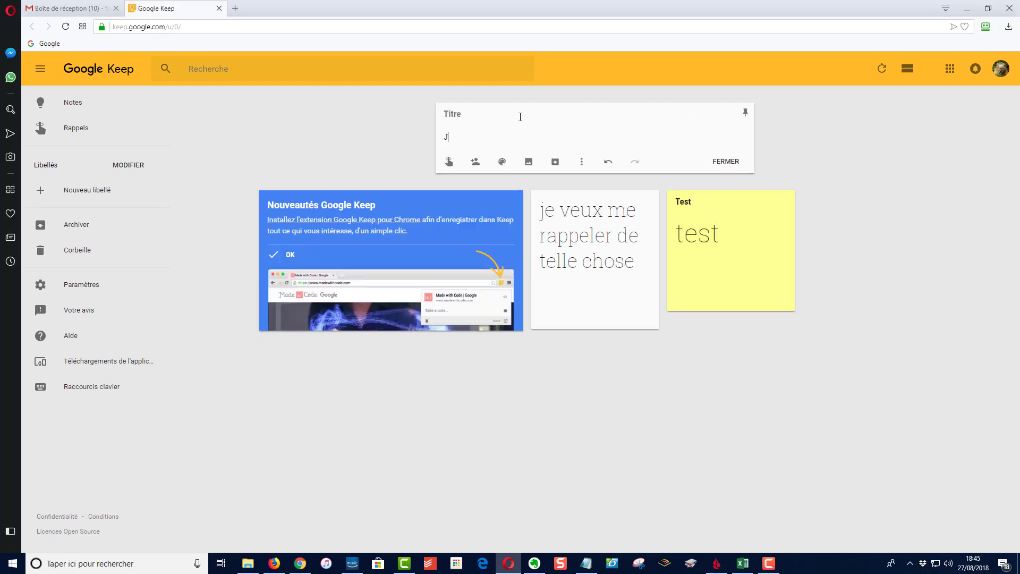
{"action": "type", "text": "Je crée mes notes"}
{"action": "mouse_move", "coordinate": [502, 171]}
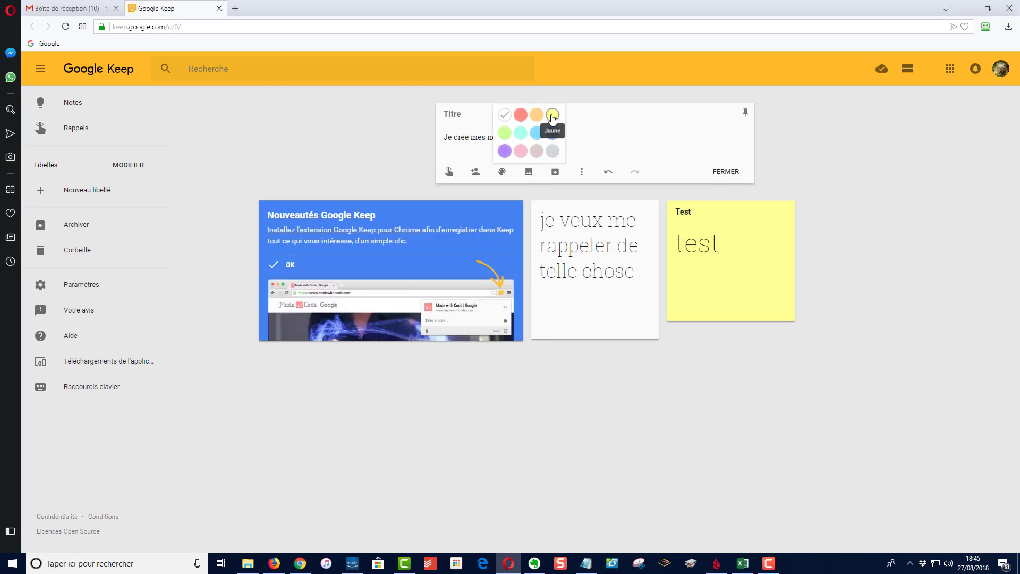
{"action": "left_click", "coordinate": [553, 114]}
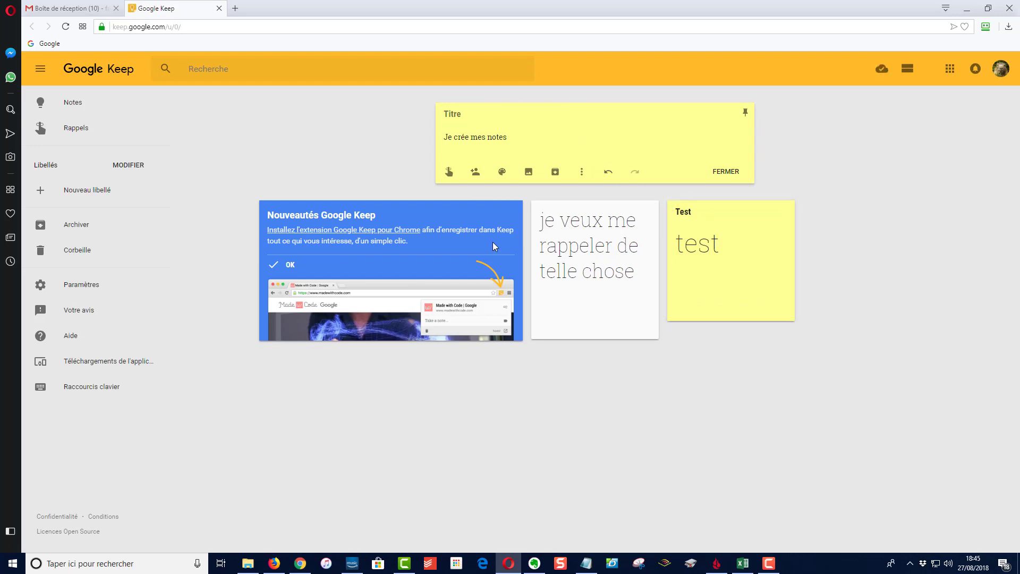
{"action": "left_click", "coordinate": [542, 370]}
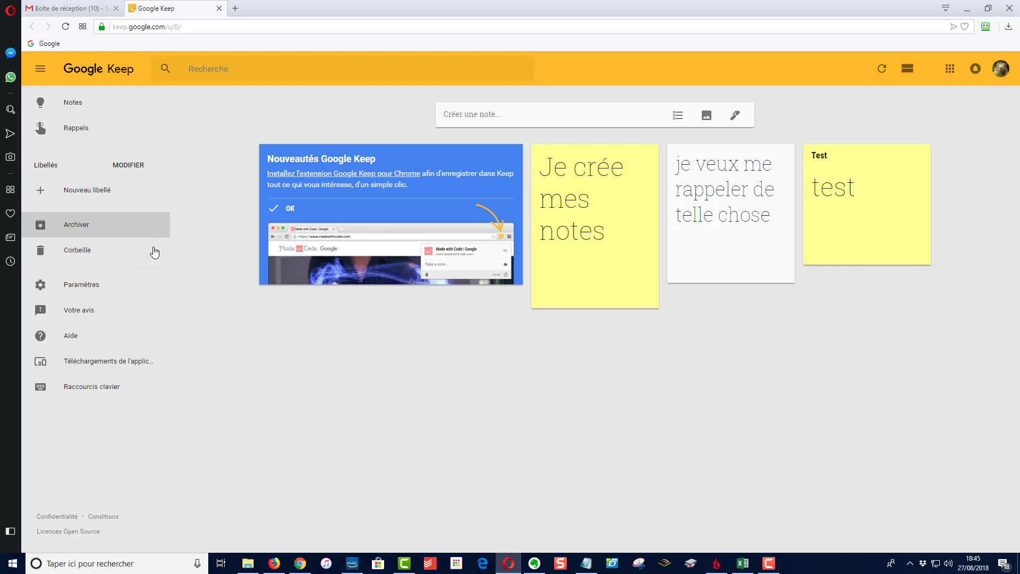
Close the full Google Keep page and the Keep notes side view in Gmail
{"action": "mouse_move", "coordinate": [632, 221]}
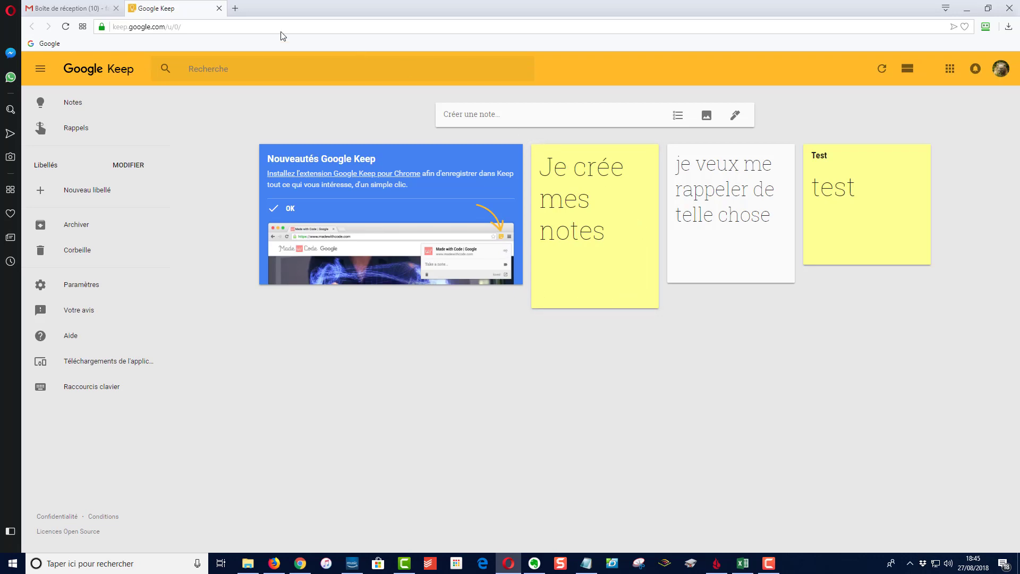
{"action": "left_click", "coordinate": [219, 7]}
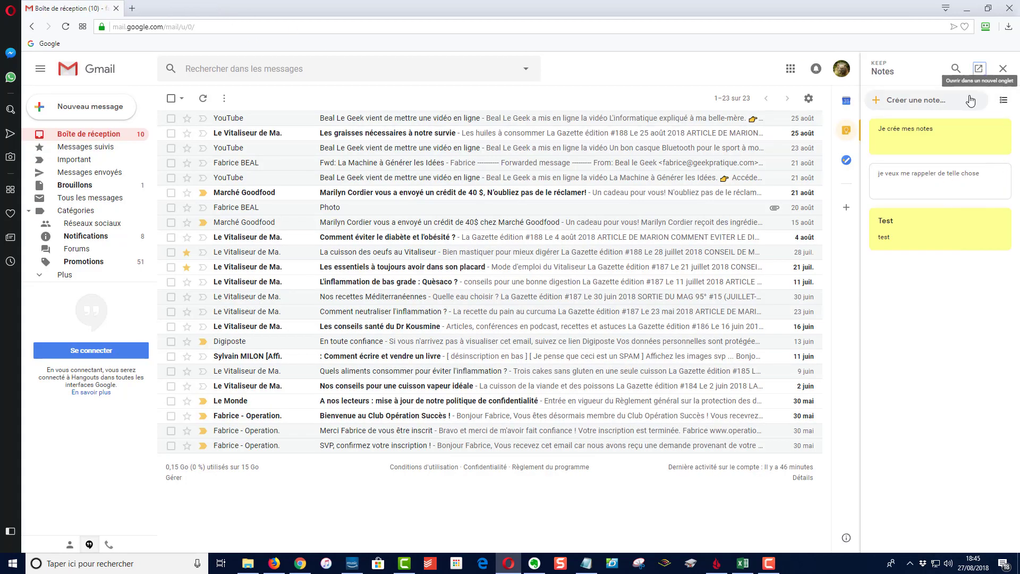
{"action": "left_click", "coordinate": [1003, 68]}
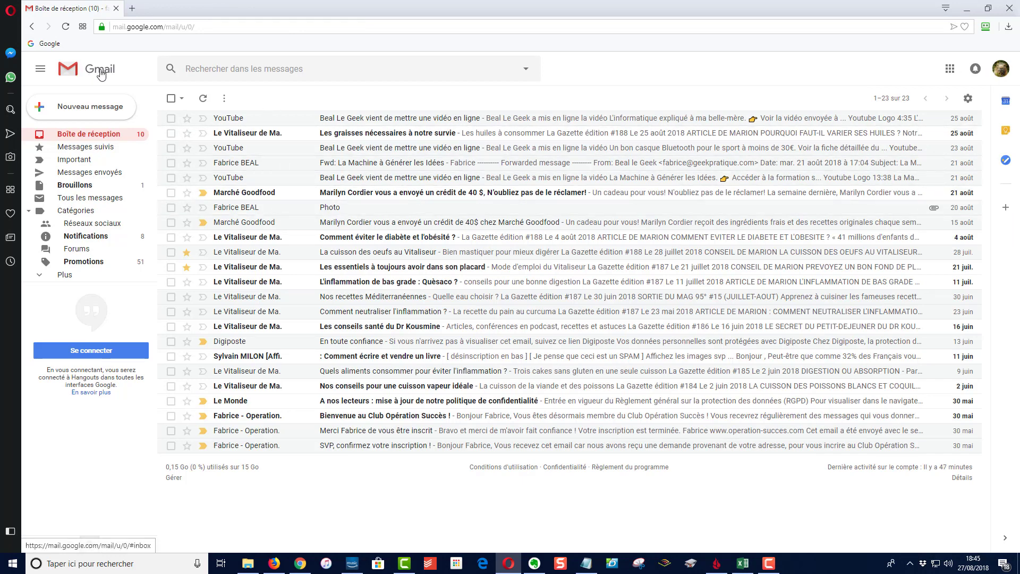